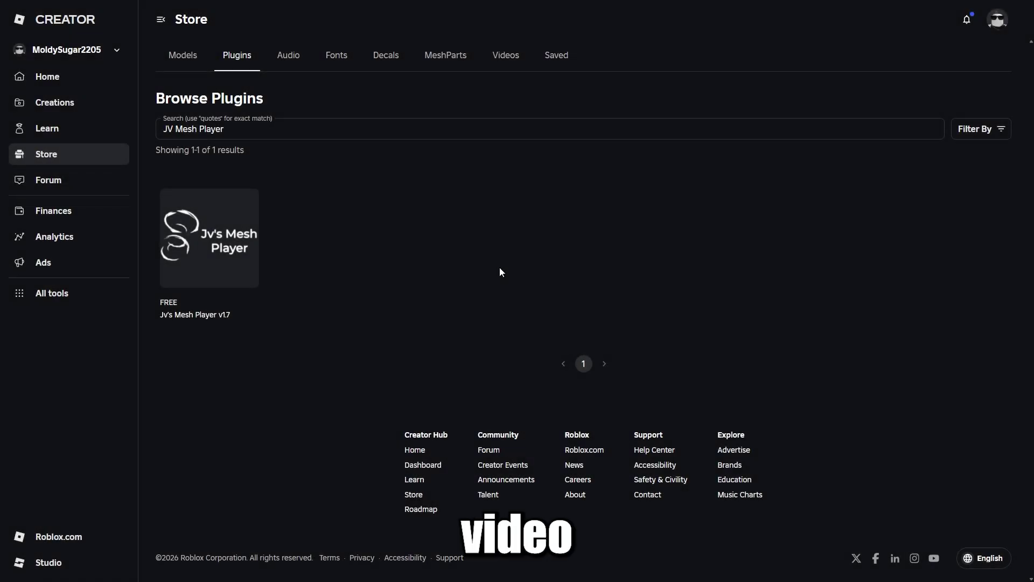
Open the Jv's Mesh Player plugin page in the Store, and open the Tween Mesh Tutorial Place in Roblox Studio
click(202, 256)
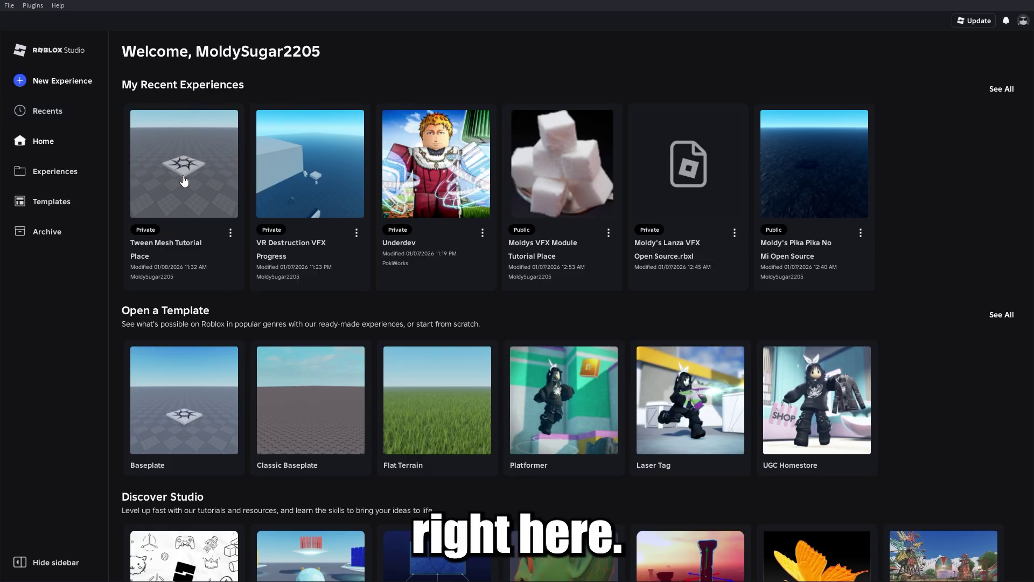
click(188, 115)
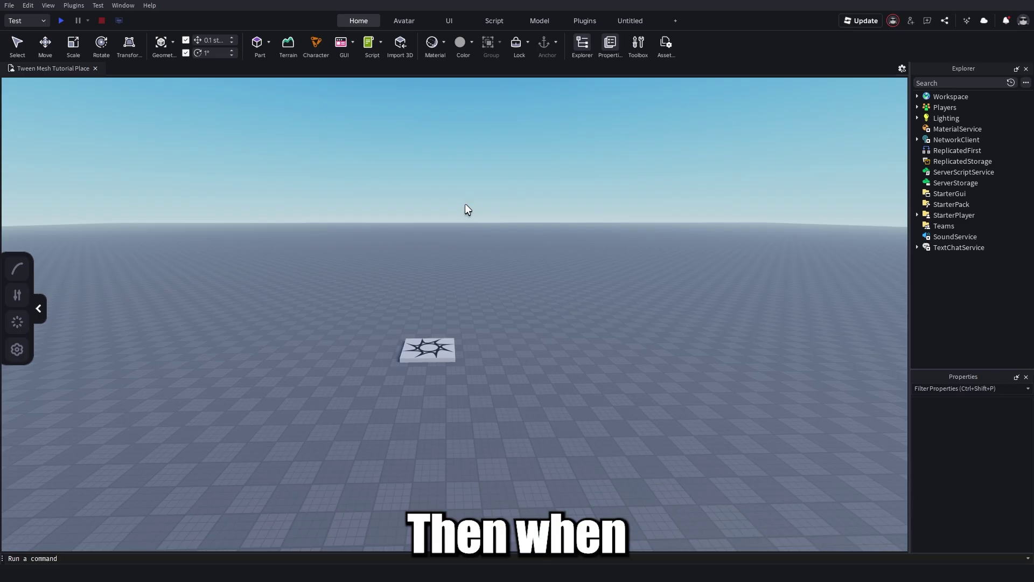
Enable the Jv's Mesh Player v1.7 plugin in the plugin manager and close the manager
click(73, 6)
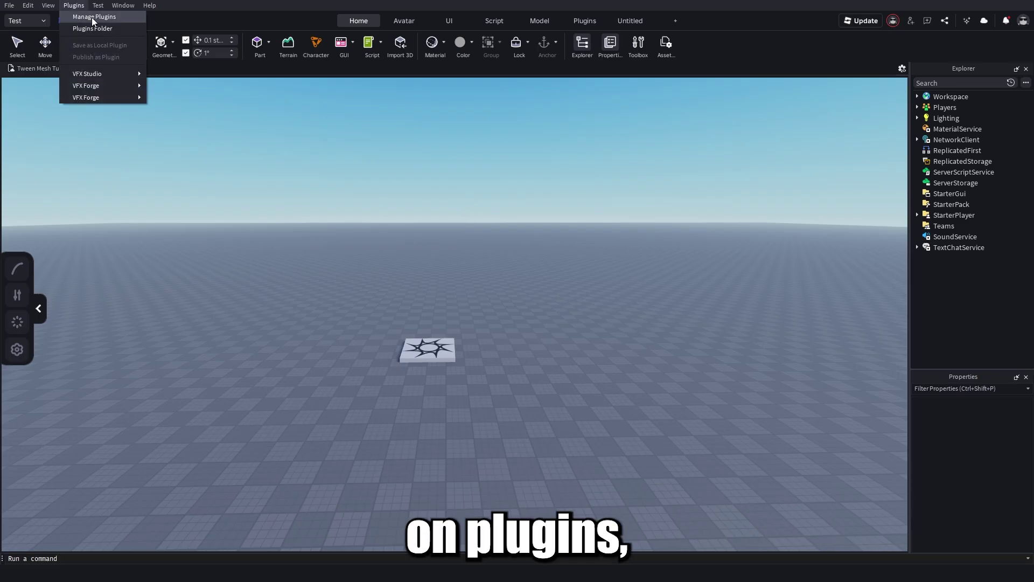
click(92, 16)
scroll(551, 270, down, 15)
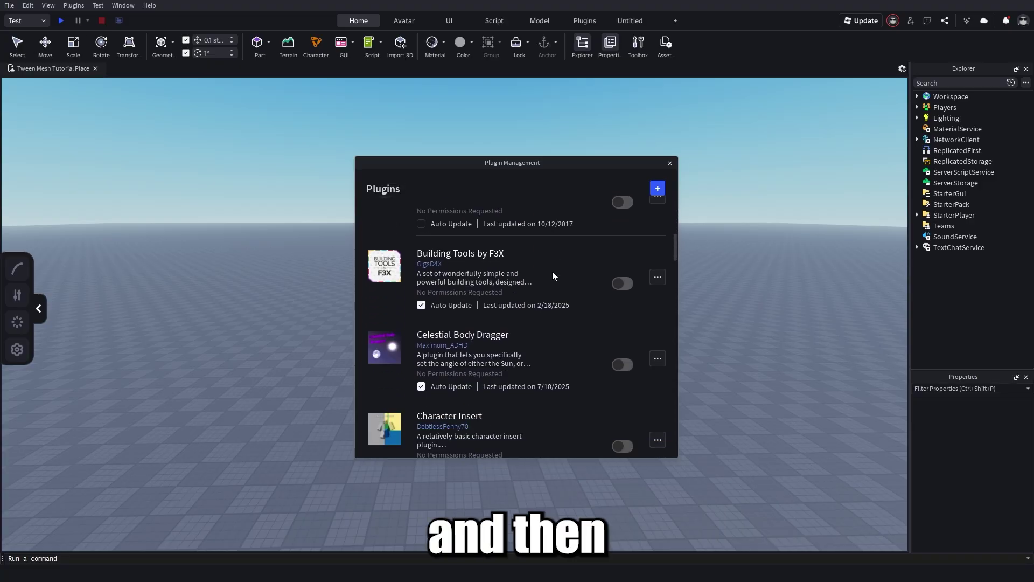
click(619, 274)
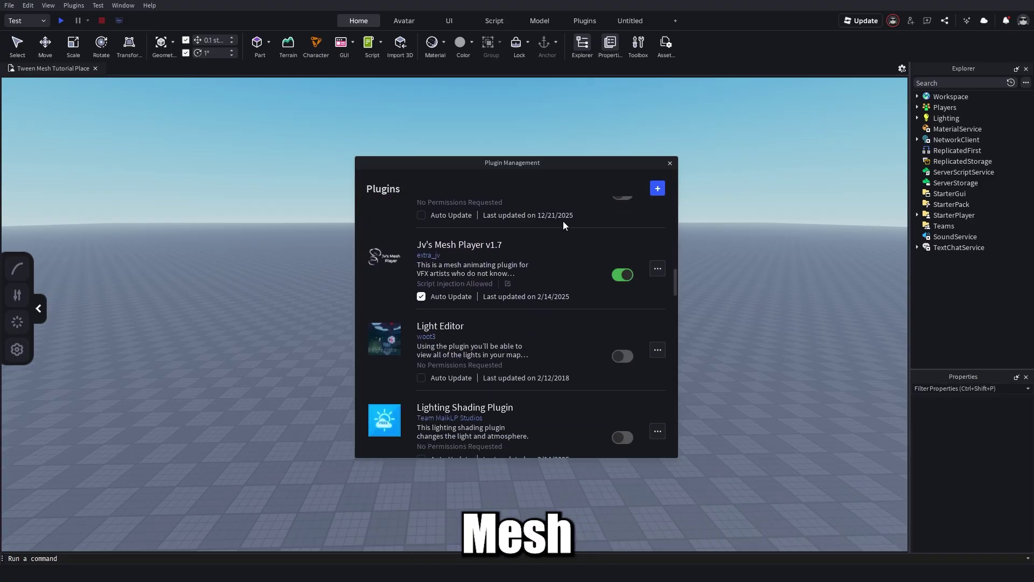
click(669, 163)
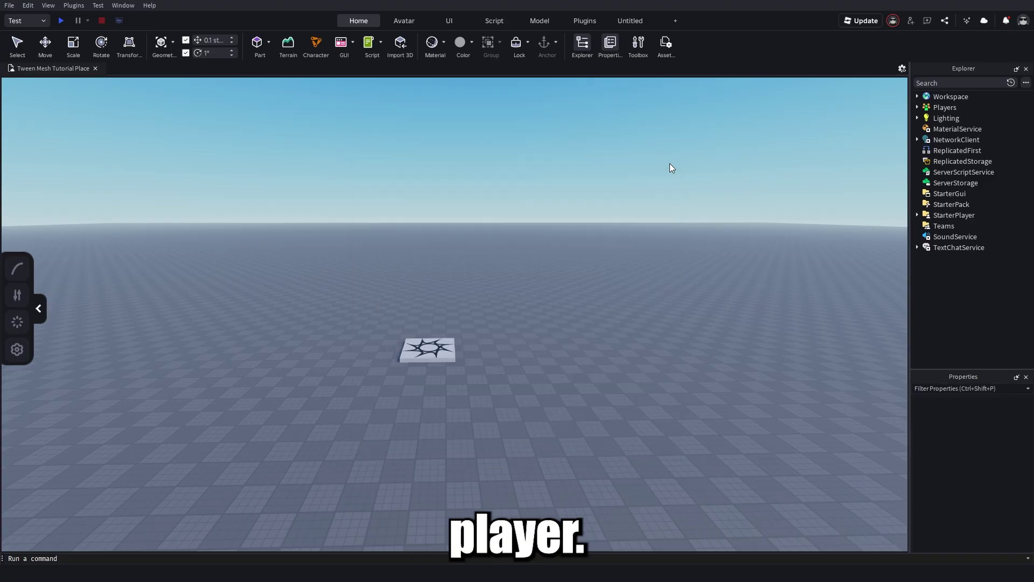
Turn on the mesh player interface and insert the TutorialMeshes&Scripts model from the My Models inventory into the workspace
click(588, 19)
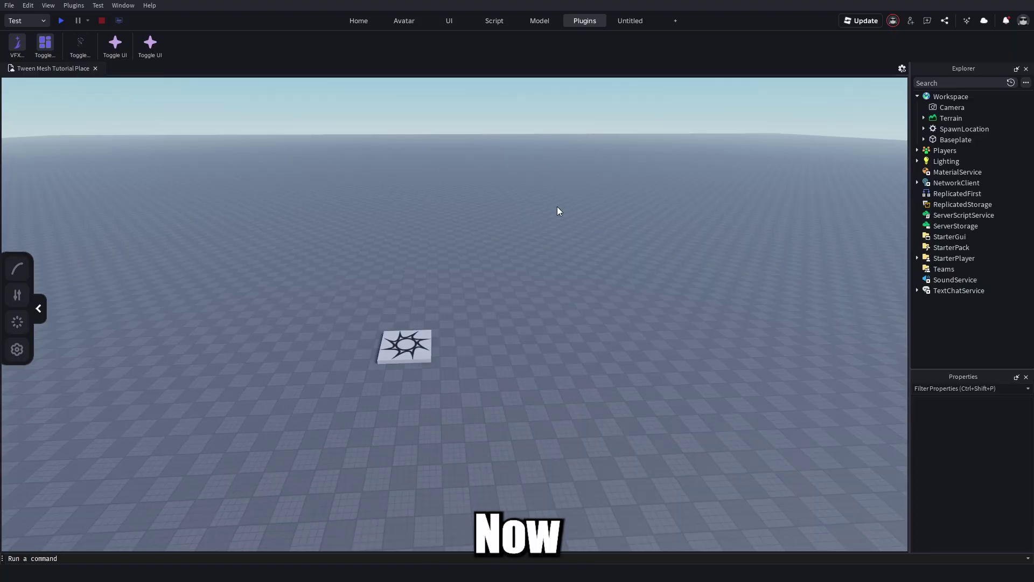
click(362, 20)
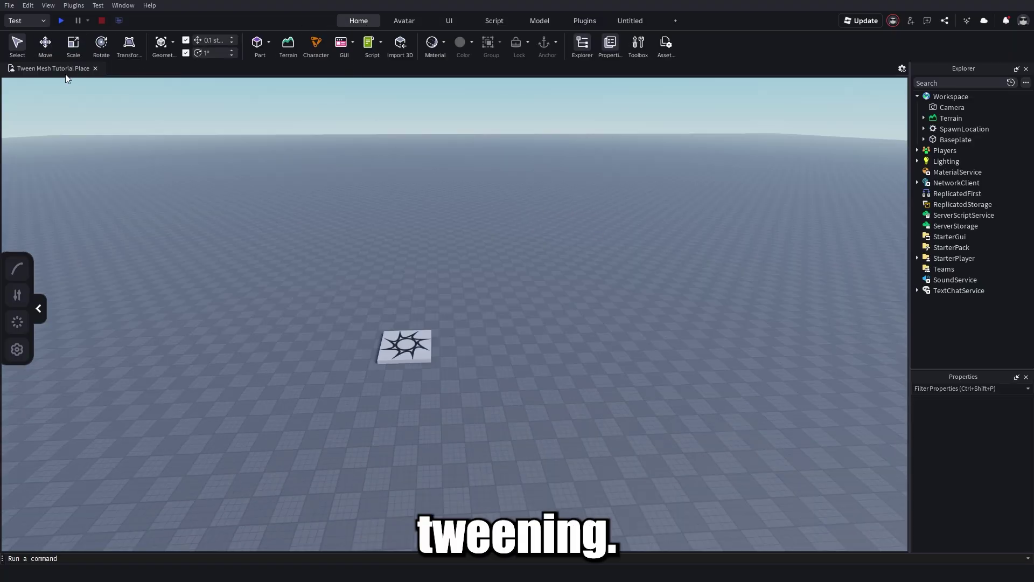
click(638, 48)
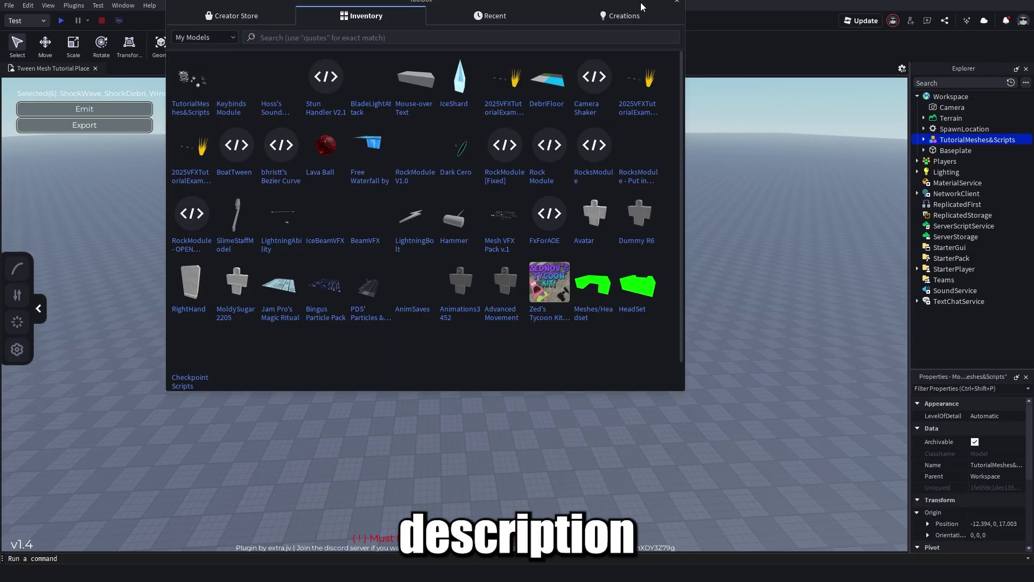
drag(642, 4, 650, 46)
click(678, 39)
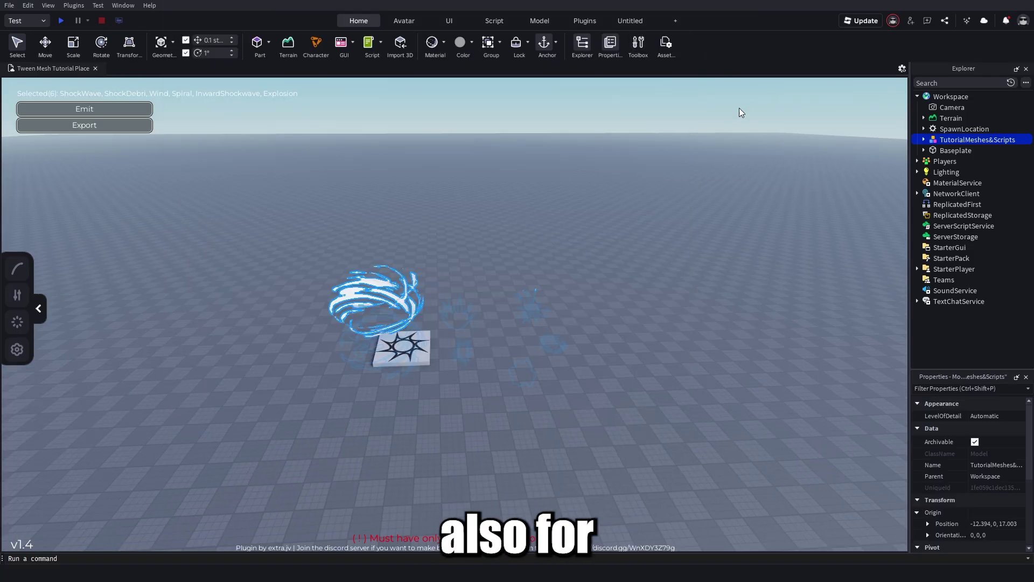
Expand the TutorialMeshes&Scripts model in the hierarchy and move its meshes above the baseplate in front of the spawn location
click(923, 140)
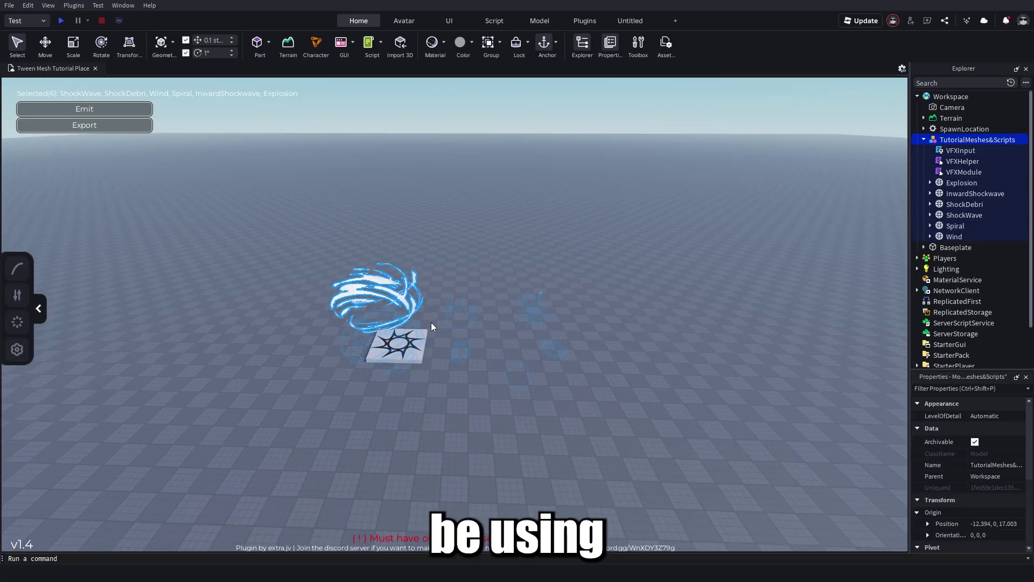
drag(408, 293, 429, 395)
right_drag(420, 323, 430, 395)
drag(429, 394, 488, 327)
click(496, 322)
right_drag(609, 256, 612, 242)
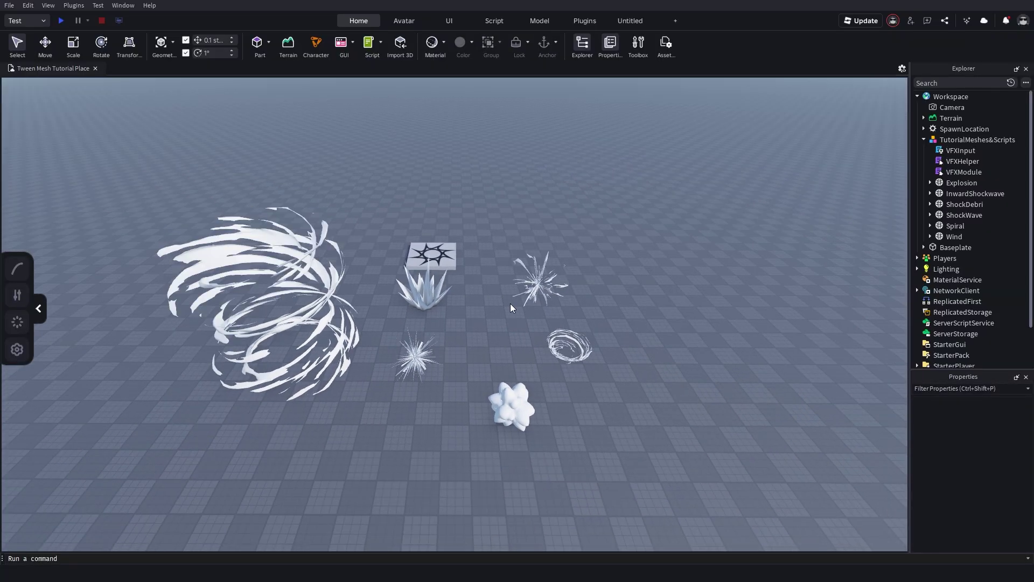
Browse the mesh library of the VFX Studio plugin and open the toolbox as another source of effect meshes
click(584, 25)
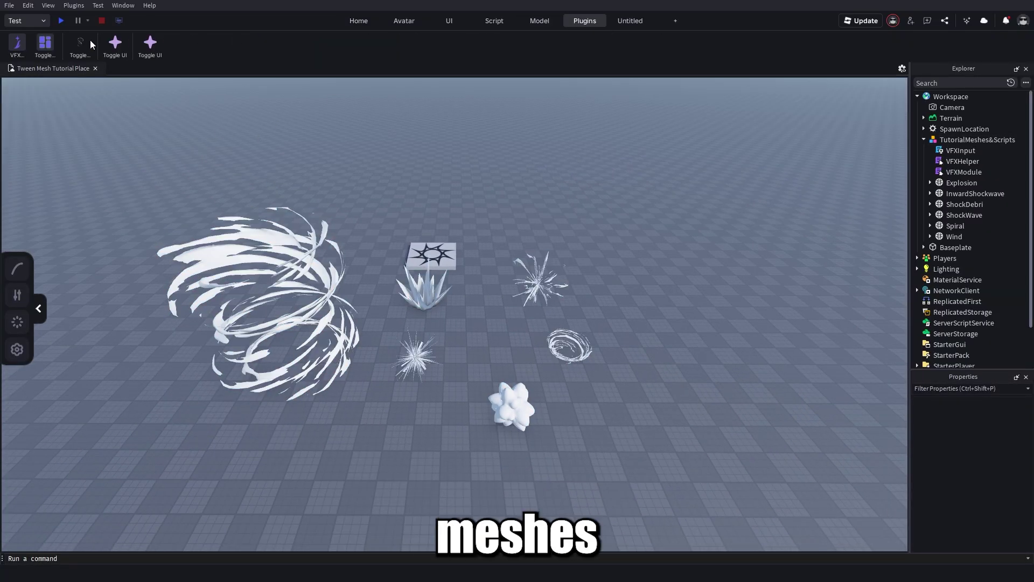
click(18, 43)
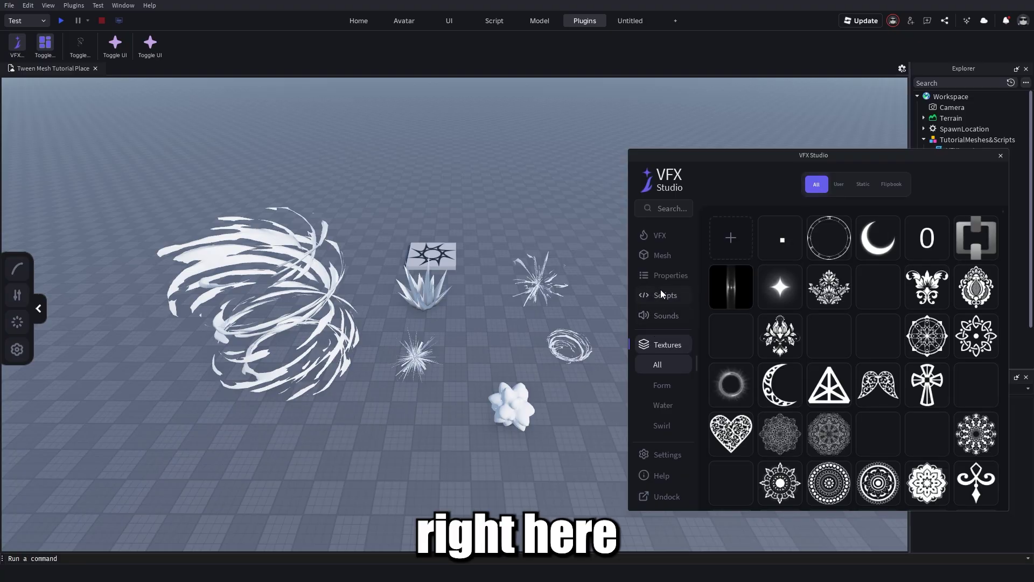
click(679, 255)
scroll(834, 327, down, 2)
scroll(833, 328, down, 10)
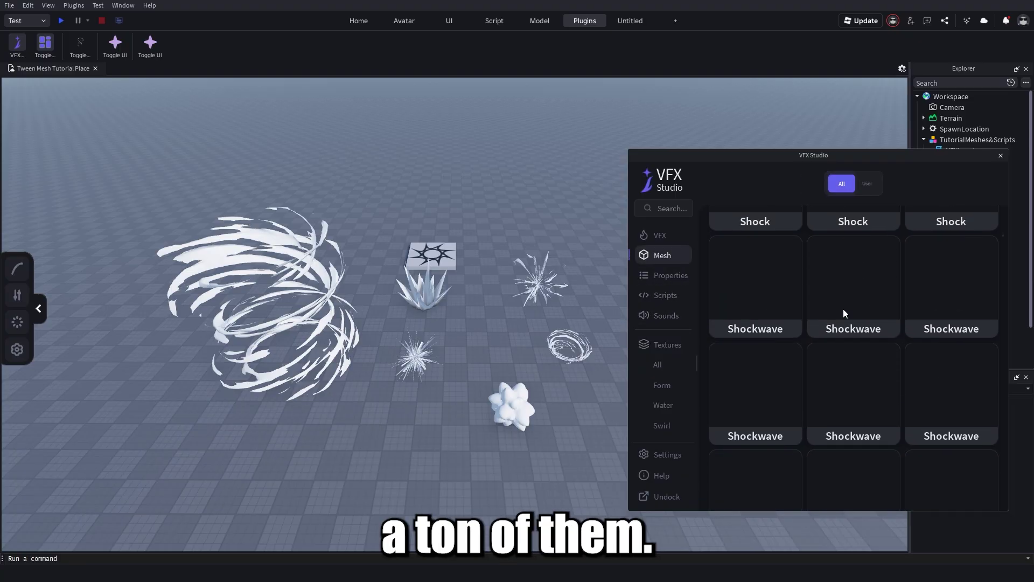
click(361, 24)
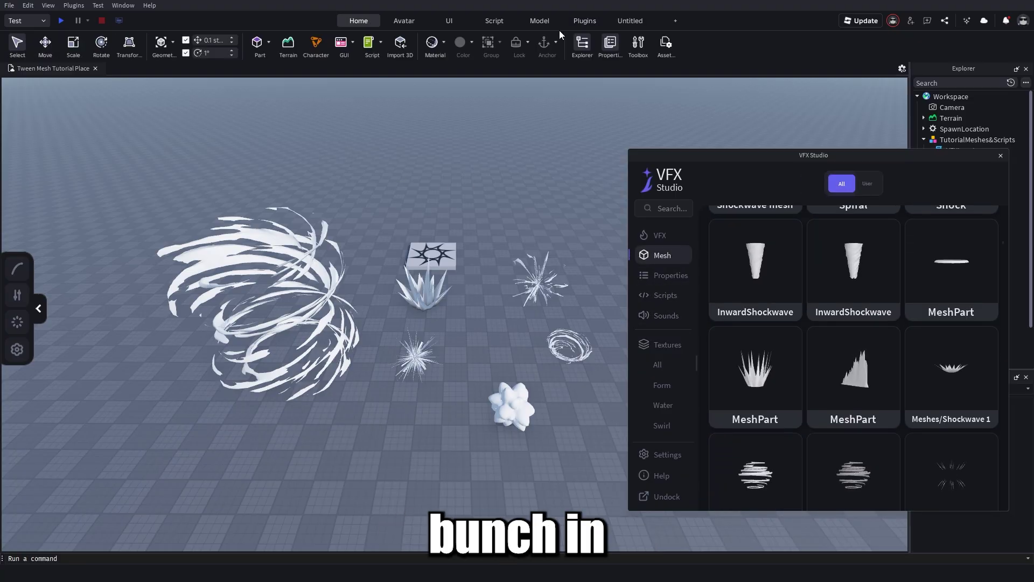
click(638, 44)
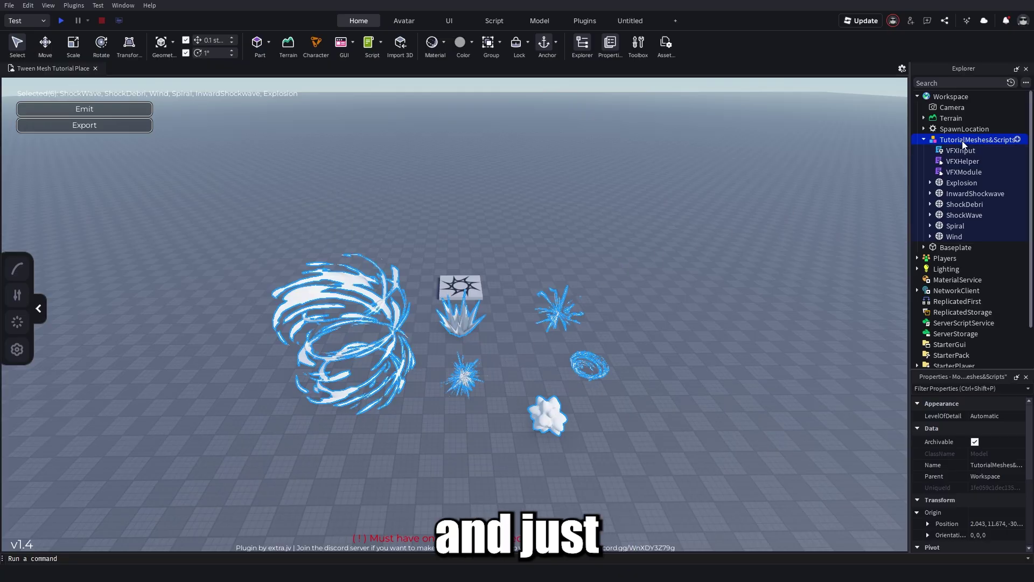
Ungroup the TutorialMeshes&Scripts model and select only the Explosion mesh, bringing it into view
key(ctrl+u)
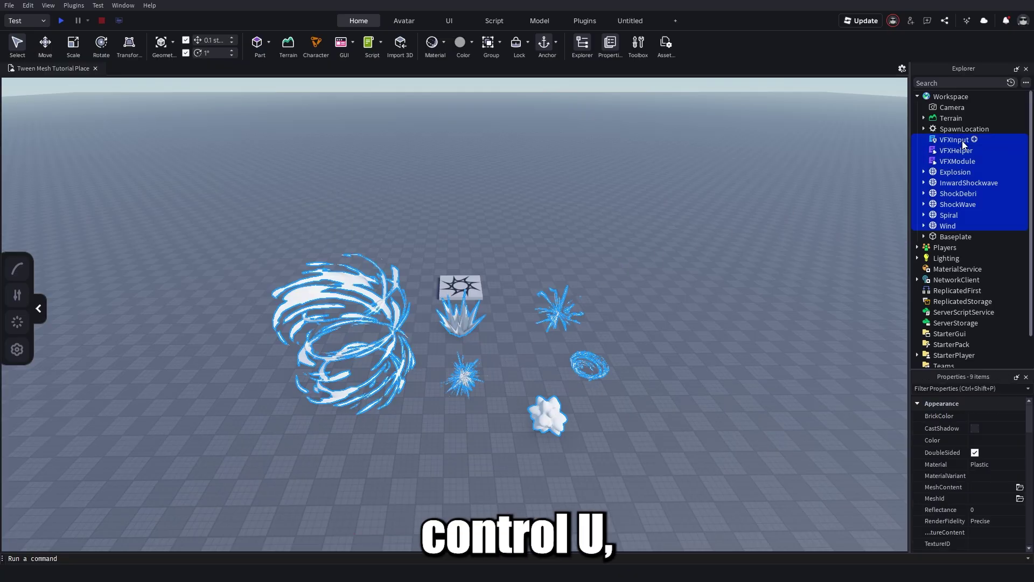
double_click(955, 172)
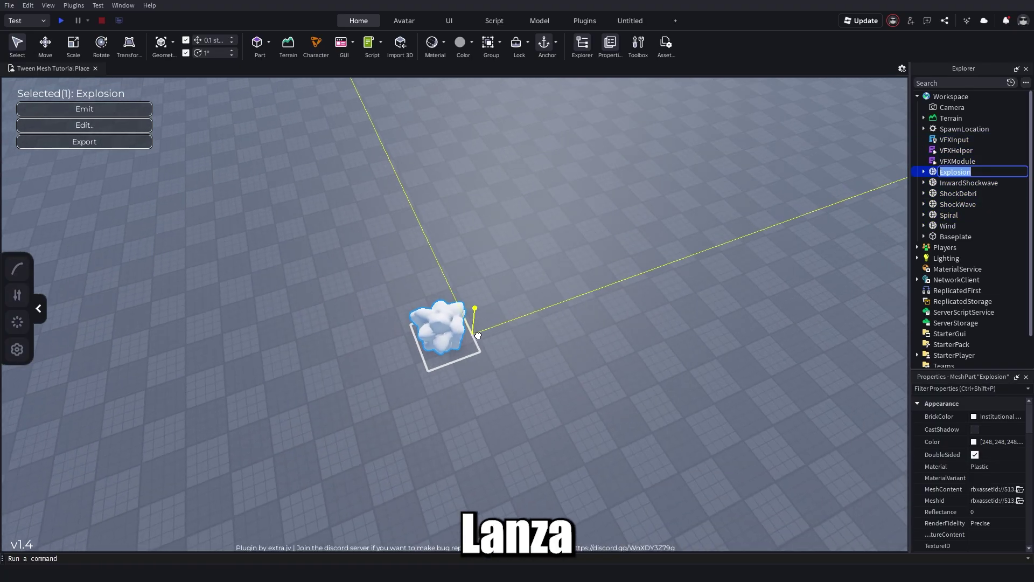
right_drag(601, 346, 609, 313)
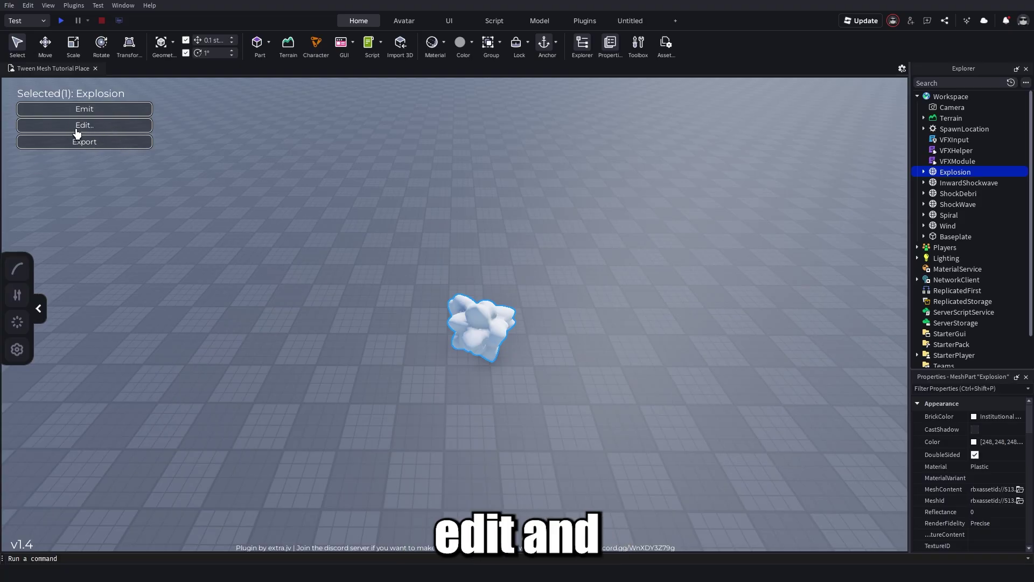
Start editing the Explosion mesh in the mesh player and cycle through its move, rotate and resize handles
click(107, 125)
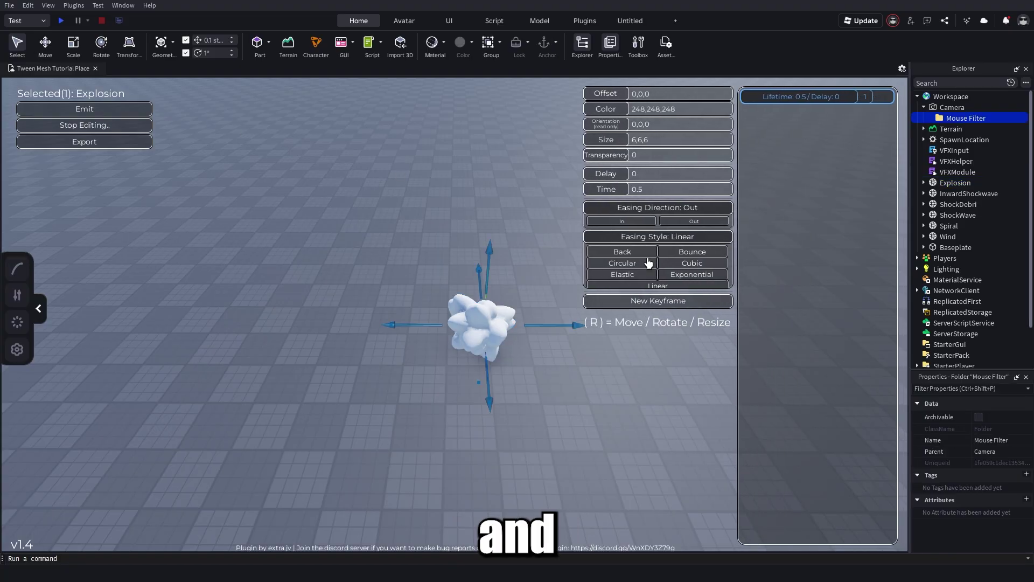
mouse_move(491, 326)
right_down()
mouse_move(500, 329)
mouse_move(489, 328)
right_up()
key(r)
key(r)
key(r)
key(r)
key(r)
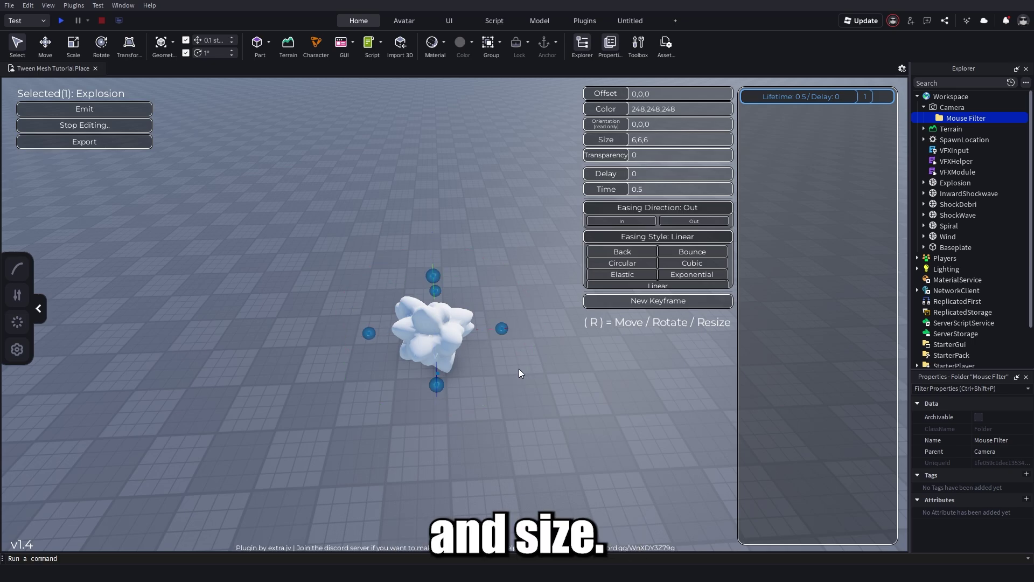
key(r)
right_drag(519, 368, 515, 373)
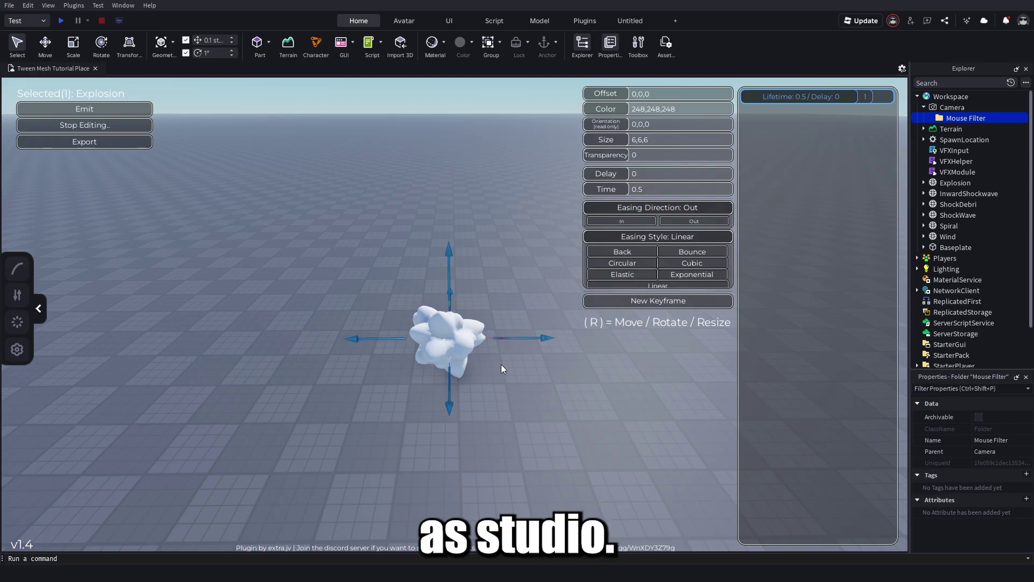
right_drag(482, 352, 492, 360)
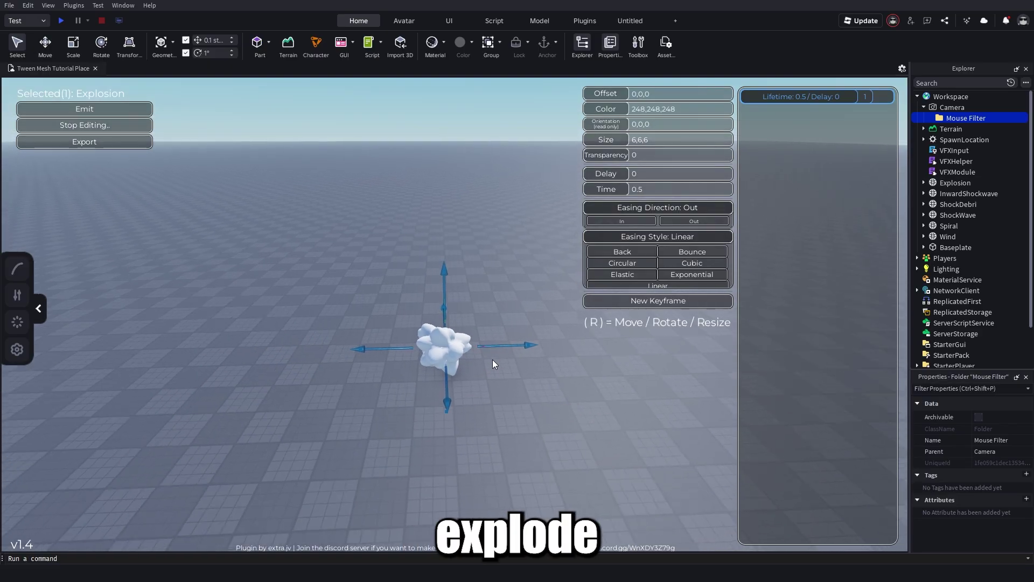
Stretch the Explosion's tween target upward to a size of 6,30,6 with an offset of 0,12,0
key(r)
key(r)
drag(445, 301, 433, 170)
drag(426, 105, 416, 52)
right_drag(459, 194, 461, 199)
scroll(461, 199, down, 1)
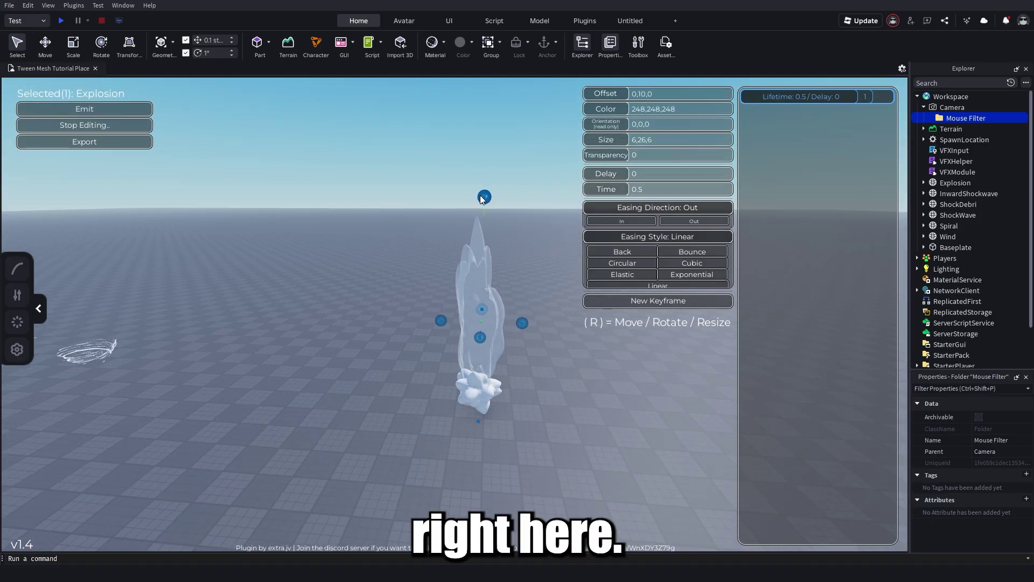
drag(484, 166, 484, 162)
right_drag(485, 162, 474, 318)
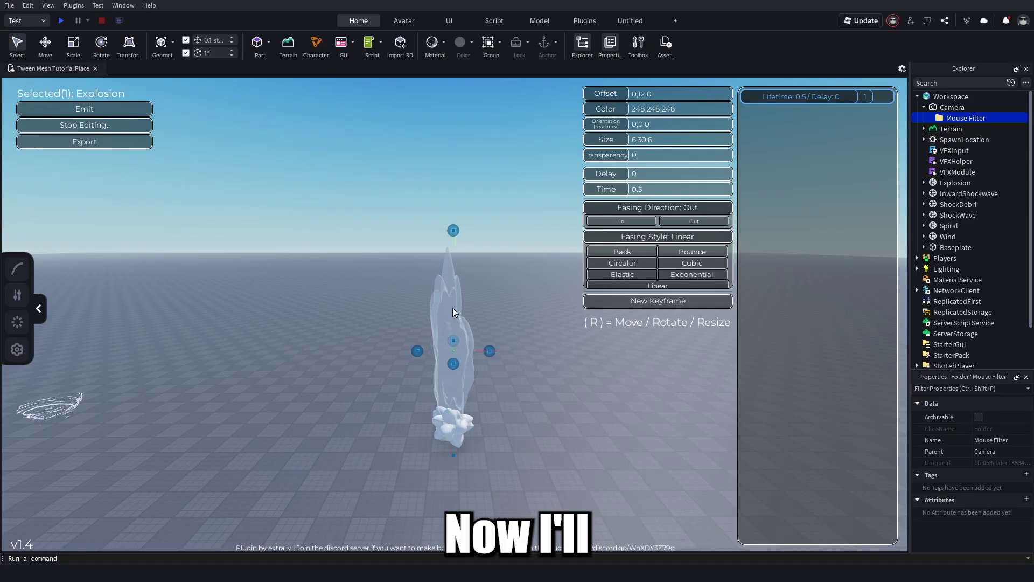
Stop editing the Explosion mesh and emit it repeatedly to preview the upward tween
click(116, 126)
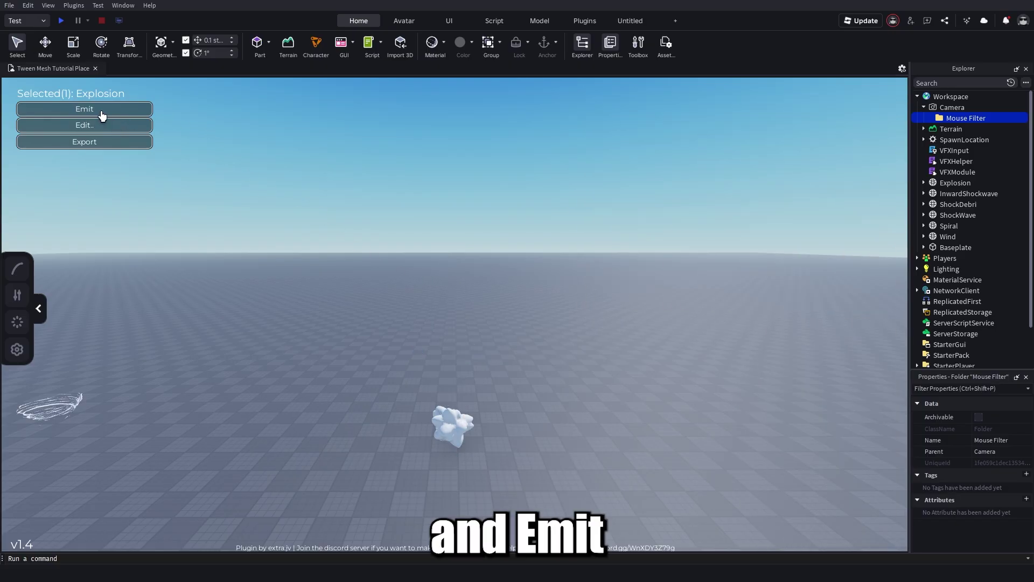
click(101, 112)
click(101, 112)
click(100, 112)
click(101, 112)
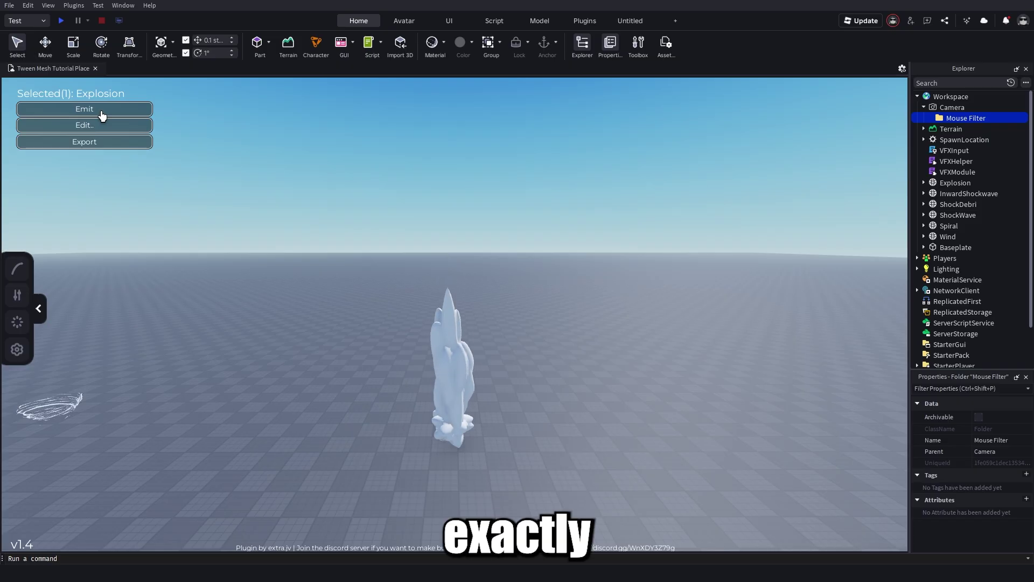
click(101, 112)
click(102, 109)
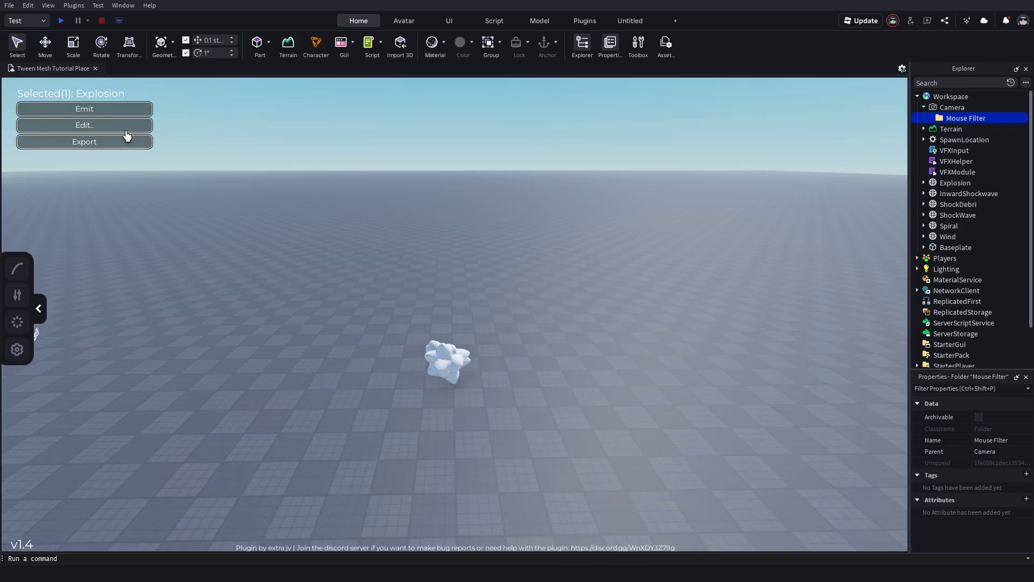
click(75, 111)
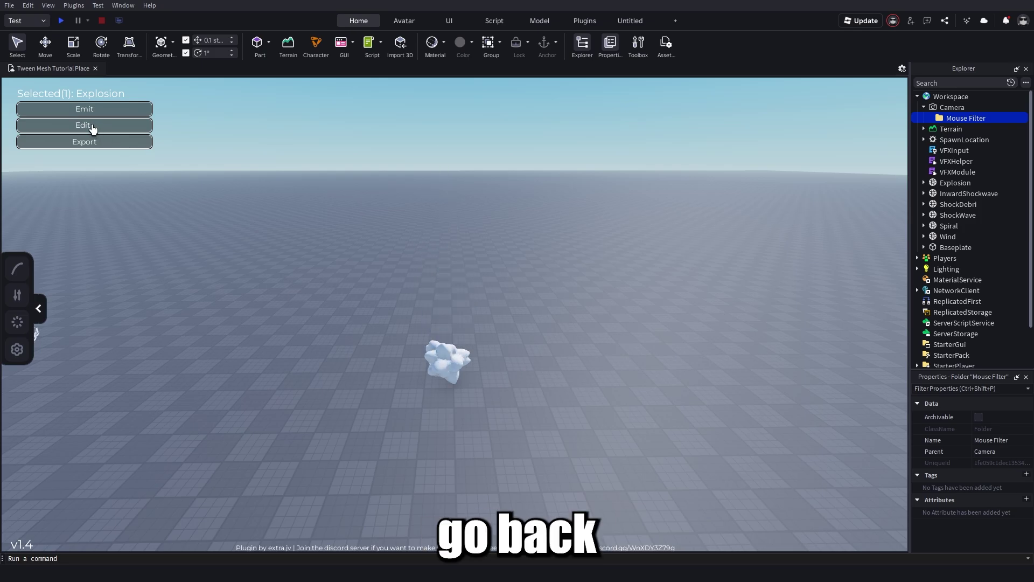
Resume editing the Explosion mesh and widen its tween target on both horizontal axes to a size of 31,30,31
click(92, 129)
scroll(444, 295, down, 3)
right_drag(483, 270, 456, 273)
drag(455, 274, 525, 270)
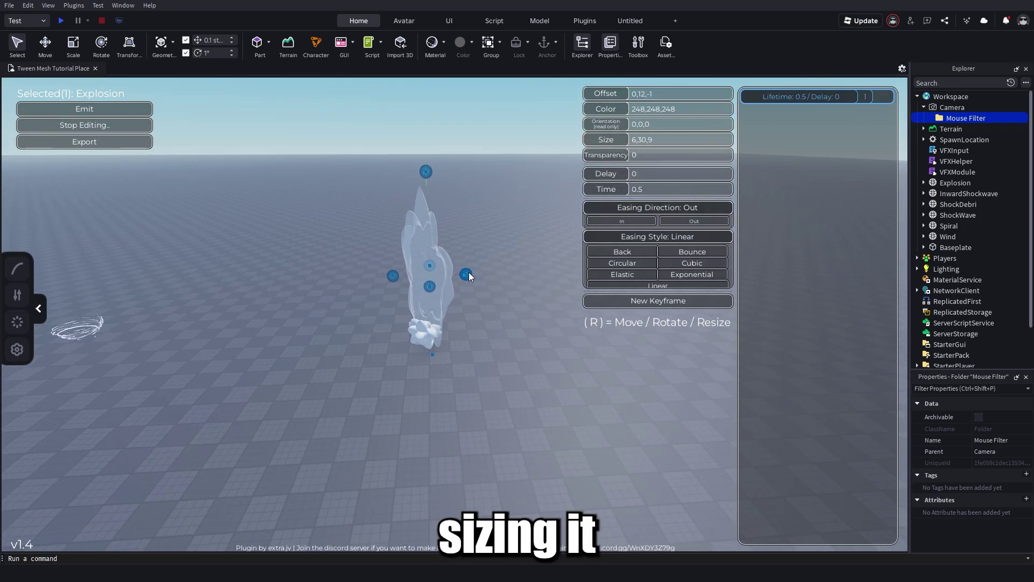
drag(376, 276, 352, 286)
right_drag(434, 291, 435, 292)
drag(420, 270, 532, 298)
key(a)
drag(430, 270, 359, 273)
key(a)
key(s)
right_drag(425, 367, 424, 367)
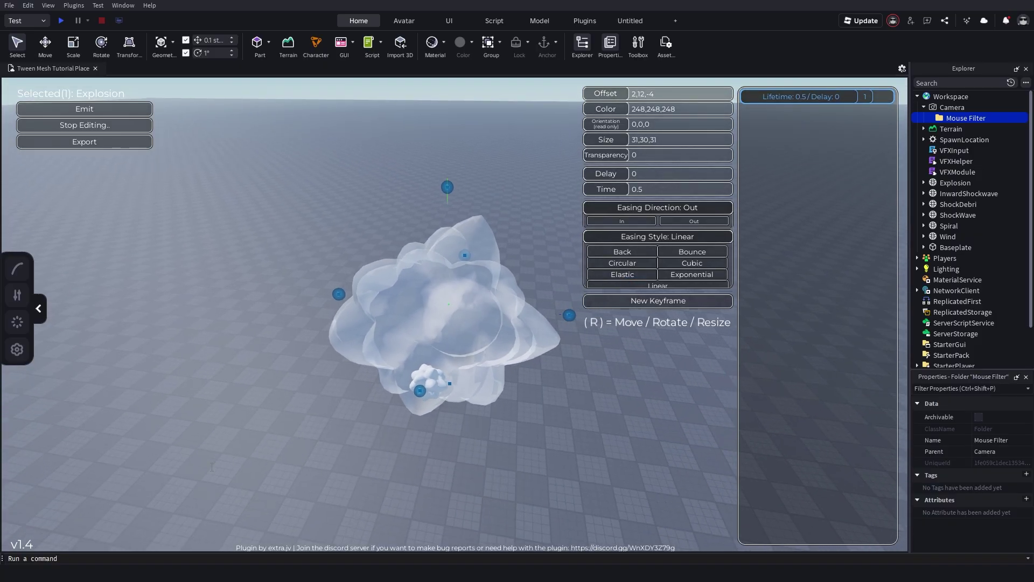
right_drag(526, 312, 511, 345)
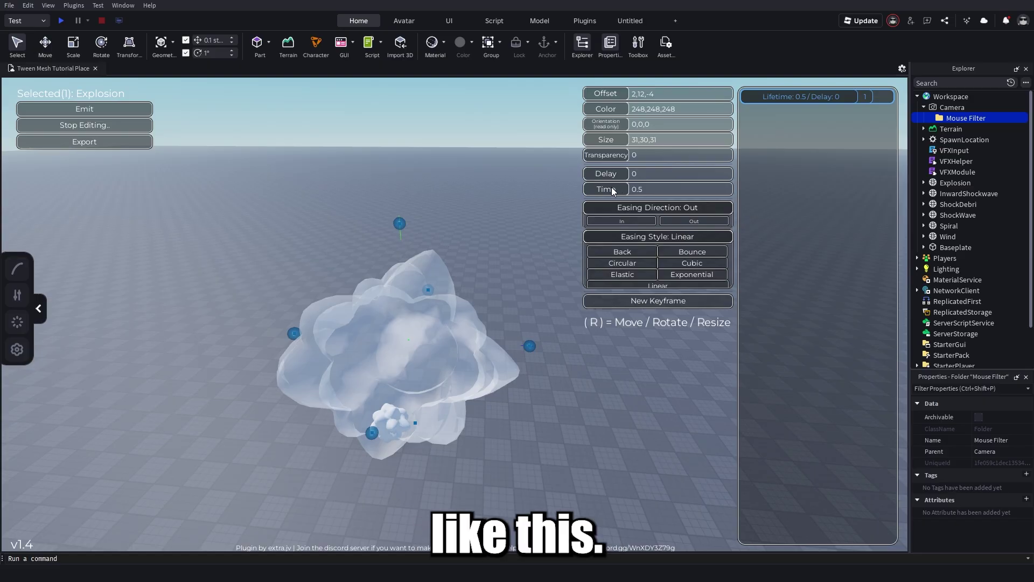
Recenter the Explosion's tween target along its horizontal axes and reset its offset to 0,0,0
key(r)
drag(570, 338, 554, 339)
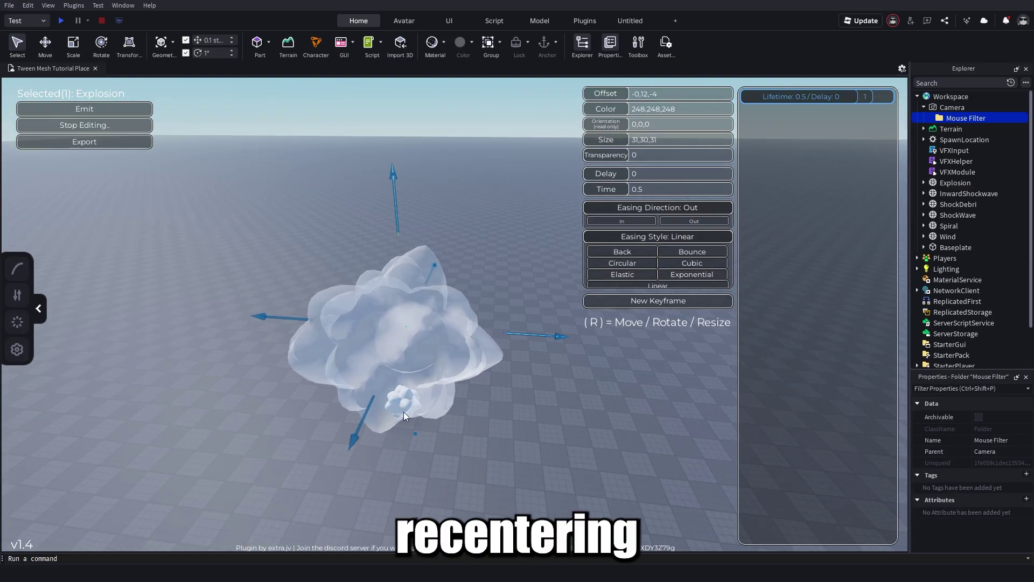
drag(368, 412, 361, 425)
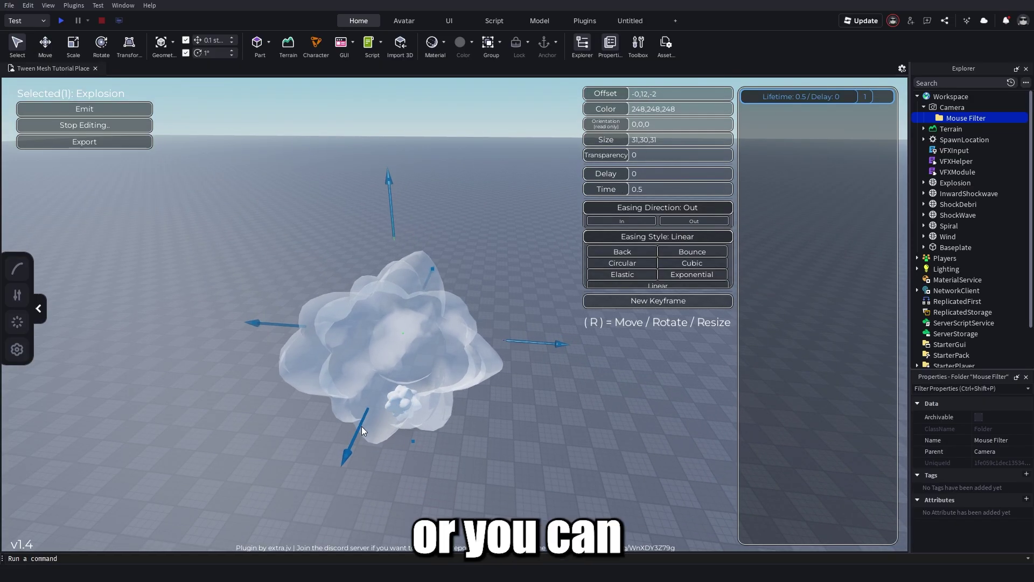
click(673, 97)
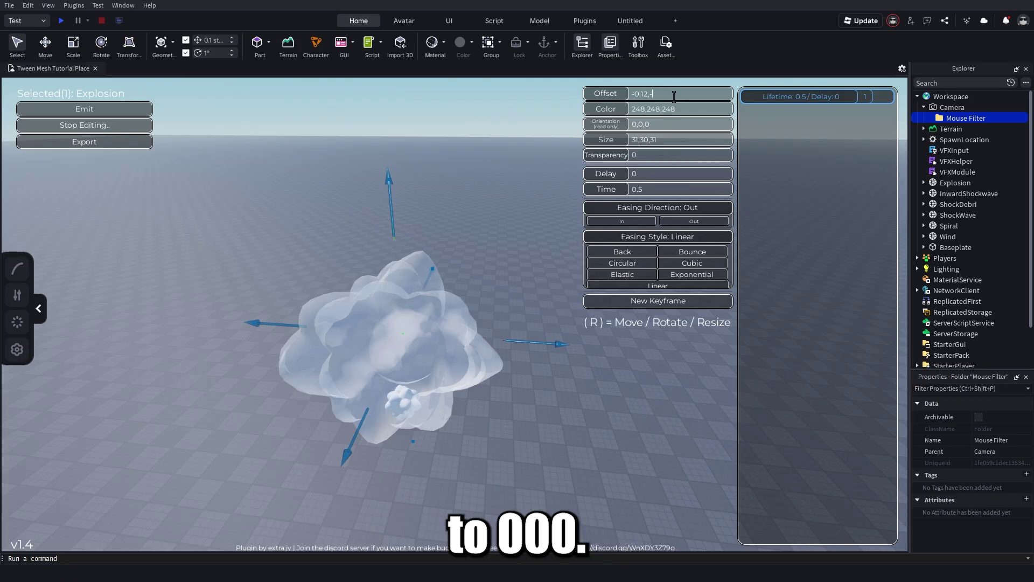
text(0,0,0)
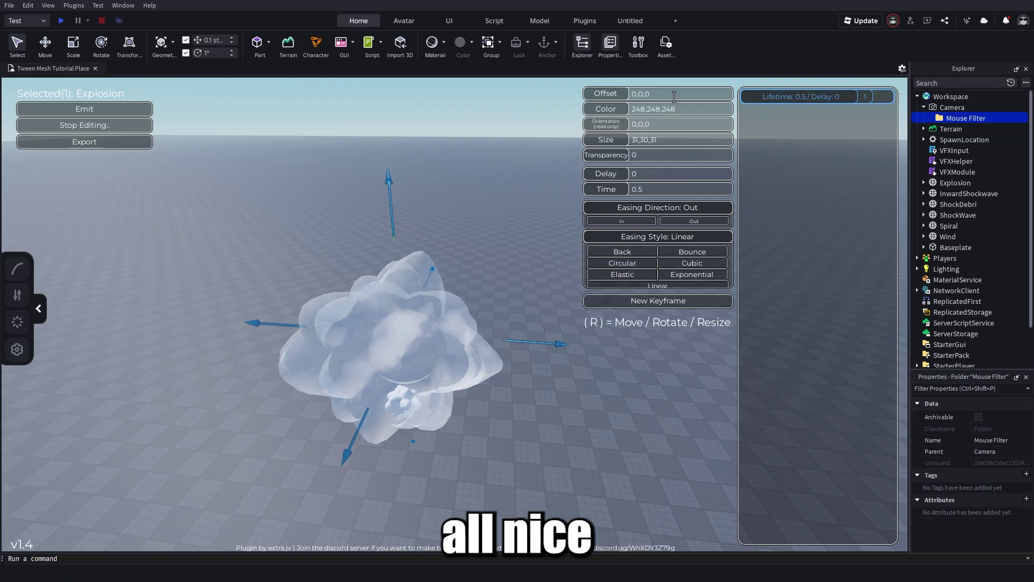
key(Return)
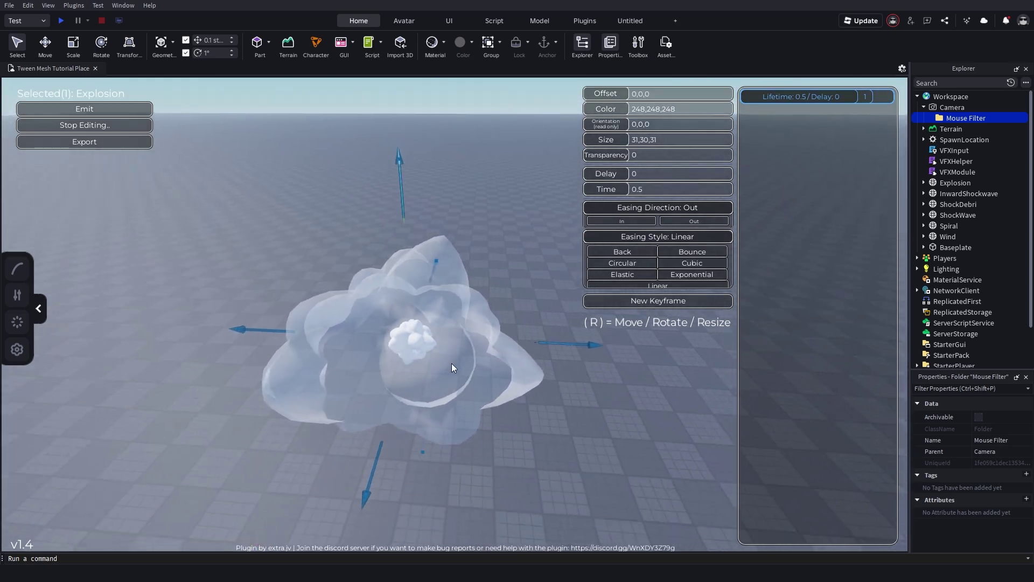
Raise the Explosion's tween target to an offset of 0,10,0, stop editing and emit the mesh to preview it
drag(389, 231, 382, 142)
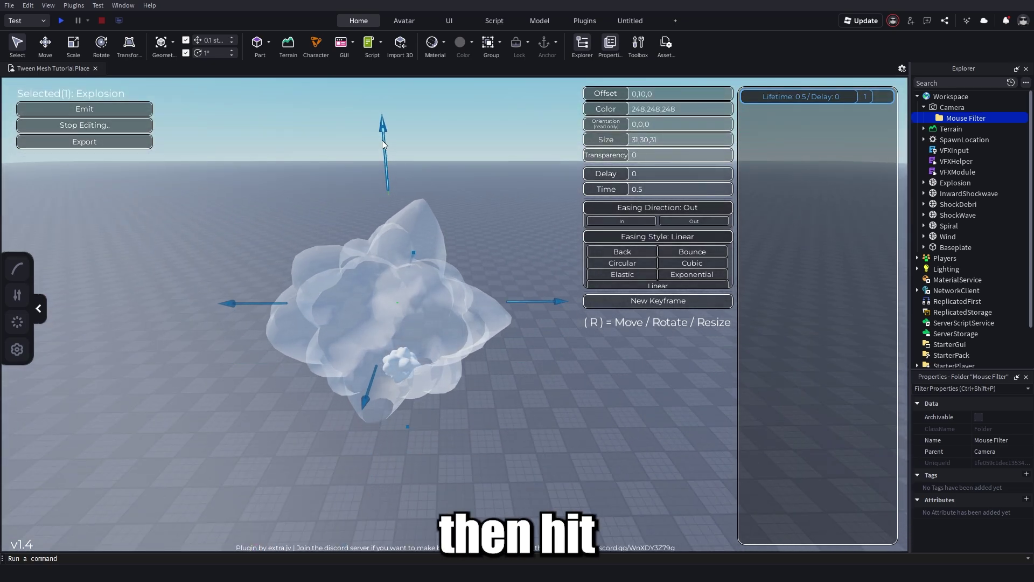
click(110, 125)
click(80, 109)
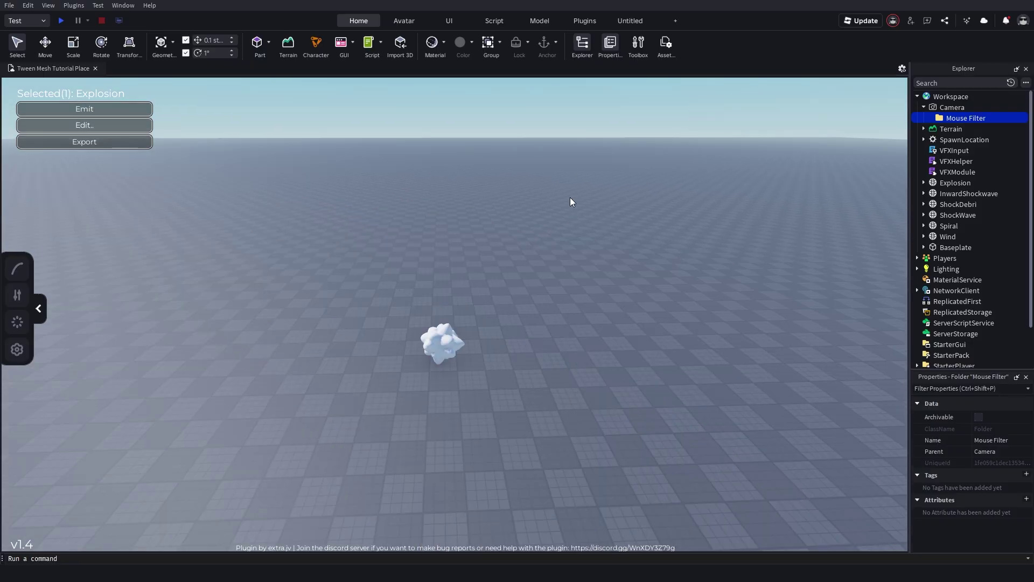
right_drag(583, 244, 584, 244)
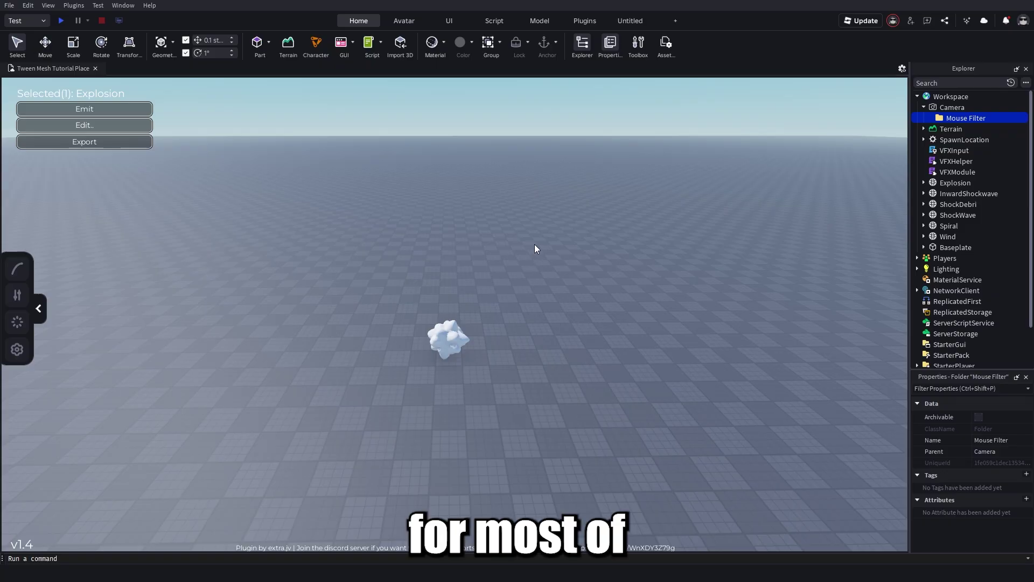
Set the Explosion's easing style to Exponential, stop editing and emit the mesh to preview the tween
click(83, 126)
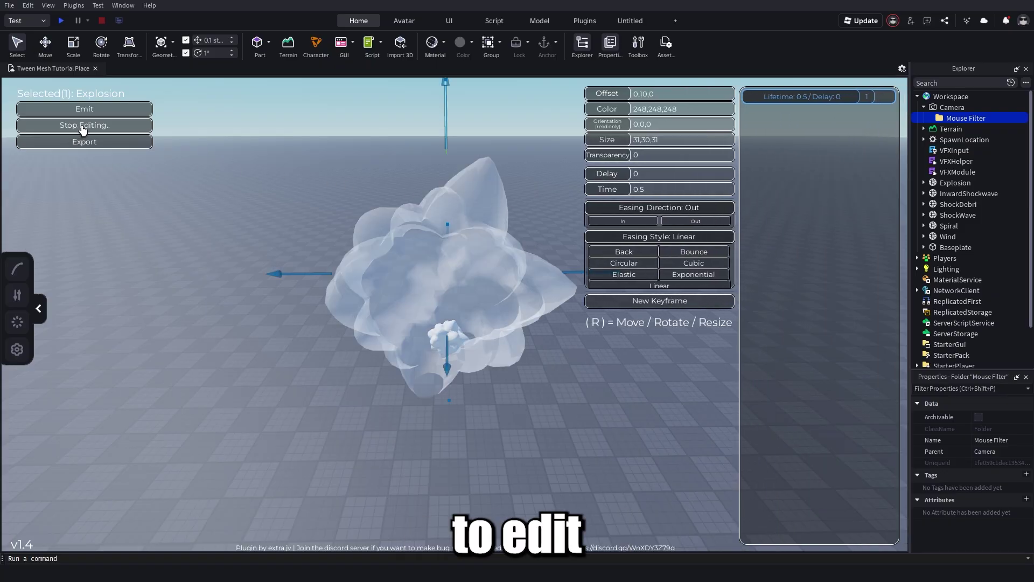
click(694, 275)
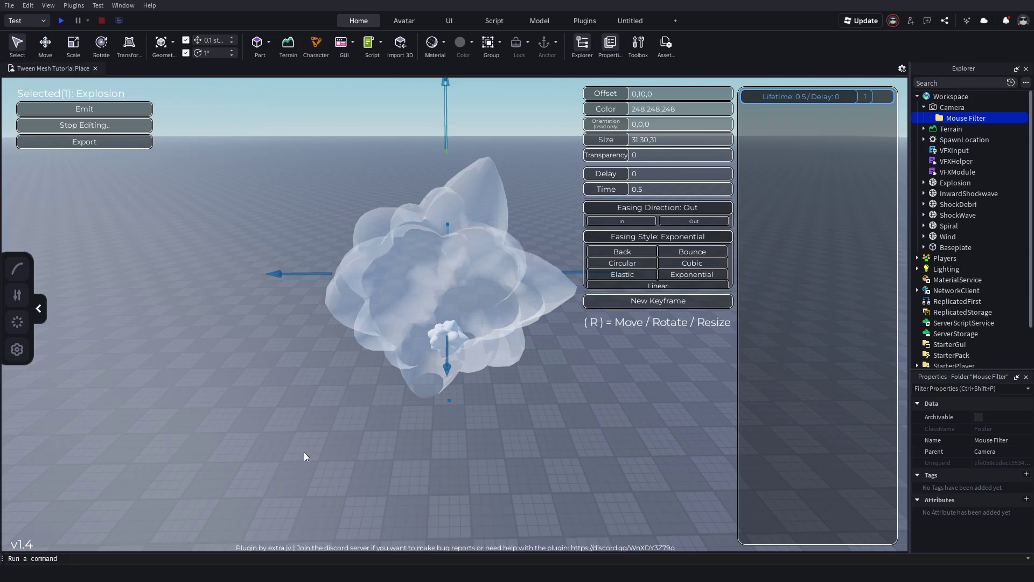
click(93, 128)
click(102, 110)
click(103, 110)
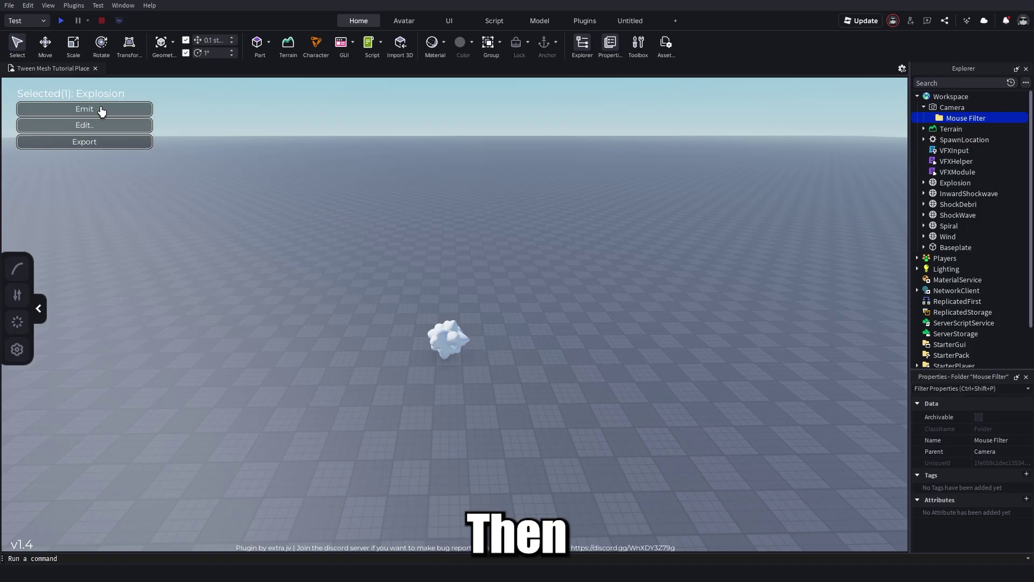
Set the Explosion target's transparency to 1, stop editing and emit the mesh repeatedly to preview the fade-out
click(106, 127)
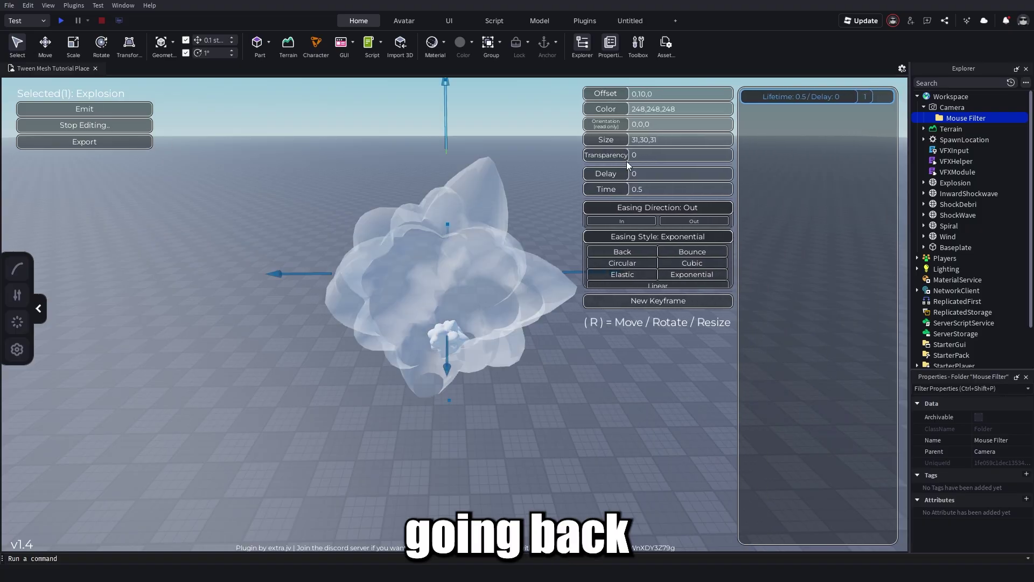
click(655, 153)
text(1)
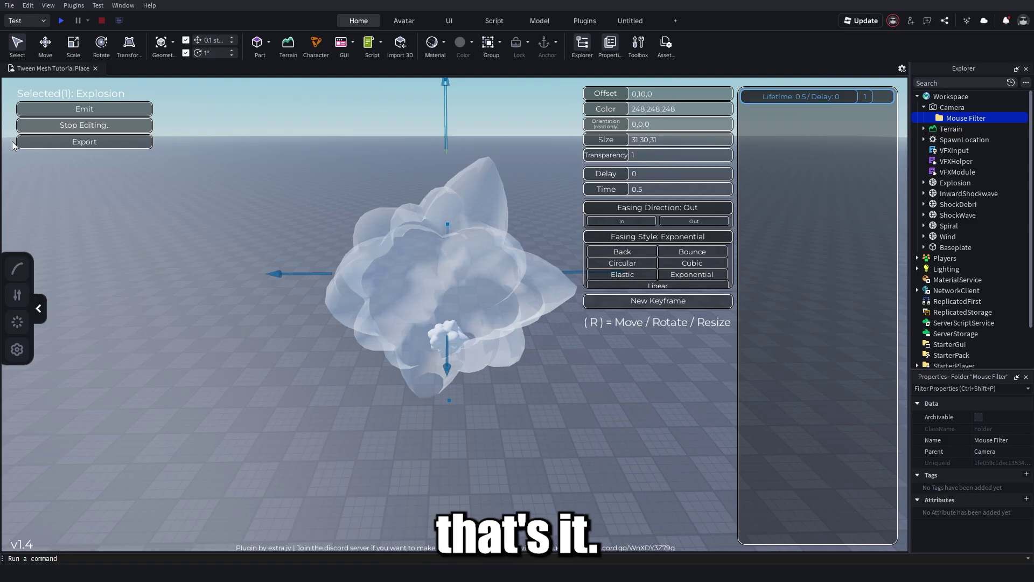
click(35, 127)
click(72, 109)
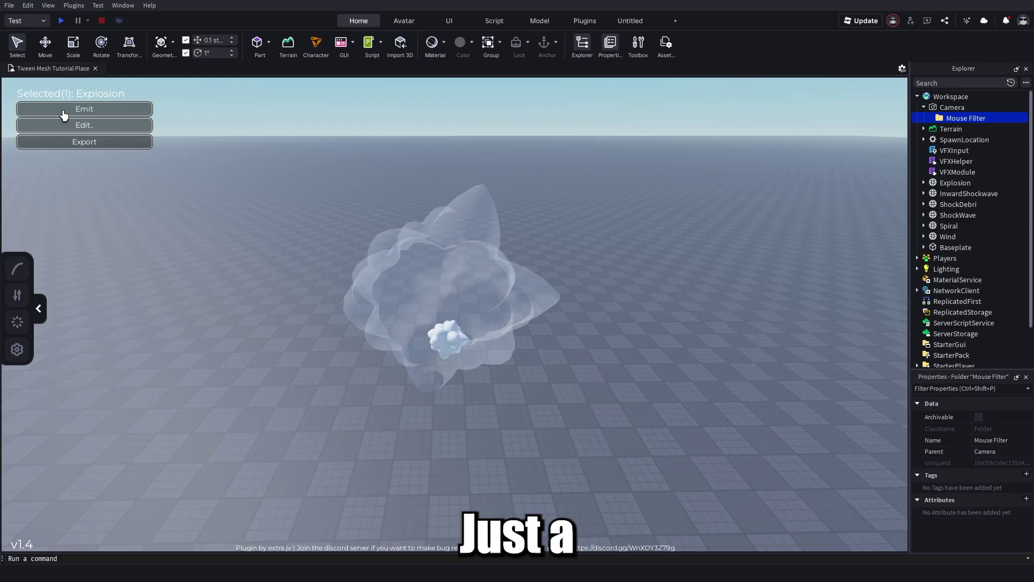
click(64, 112)
click(112, 113)
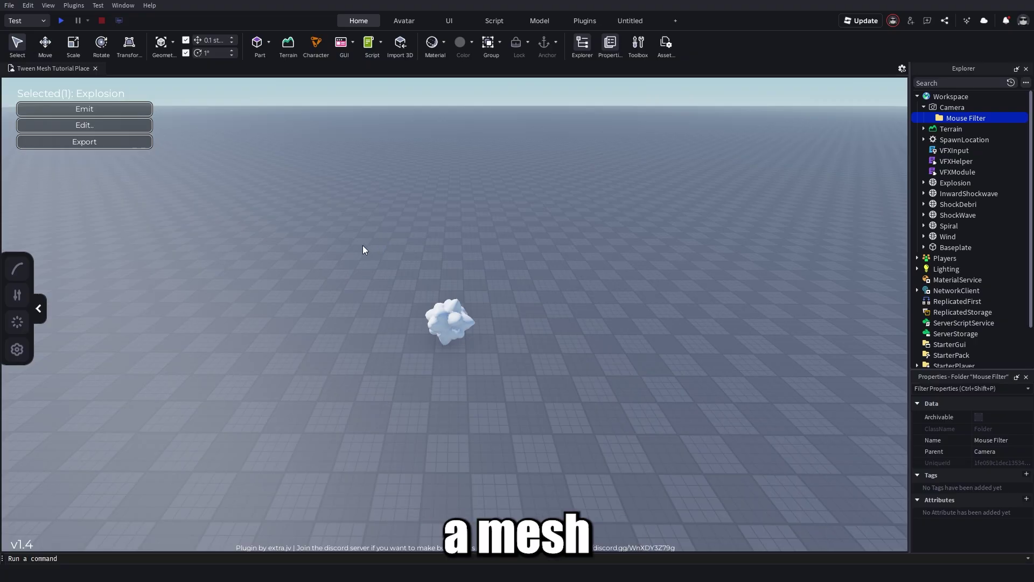
Set the Explosion's tween time to 2, rotate its target to an orientation of 0,243,0 and stop editing
click(63, 131)
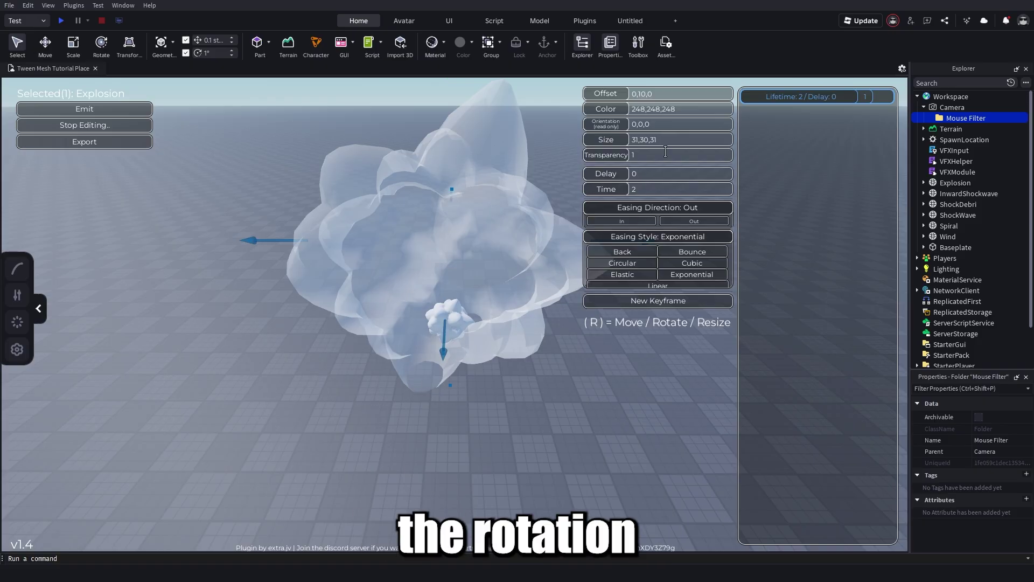
key(r)
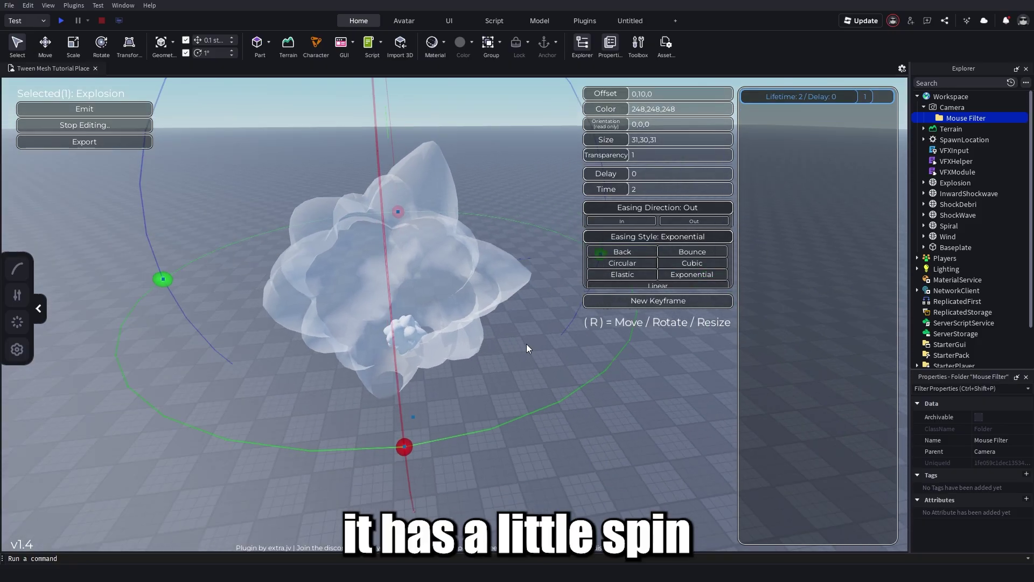
drag(534, 272, 309, 248)
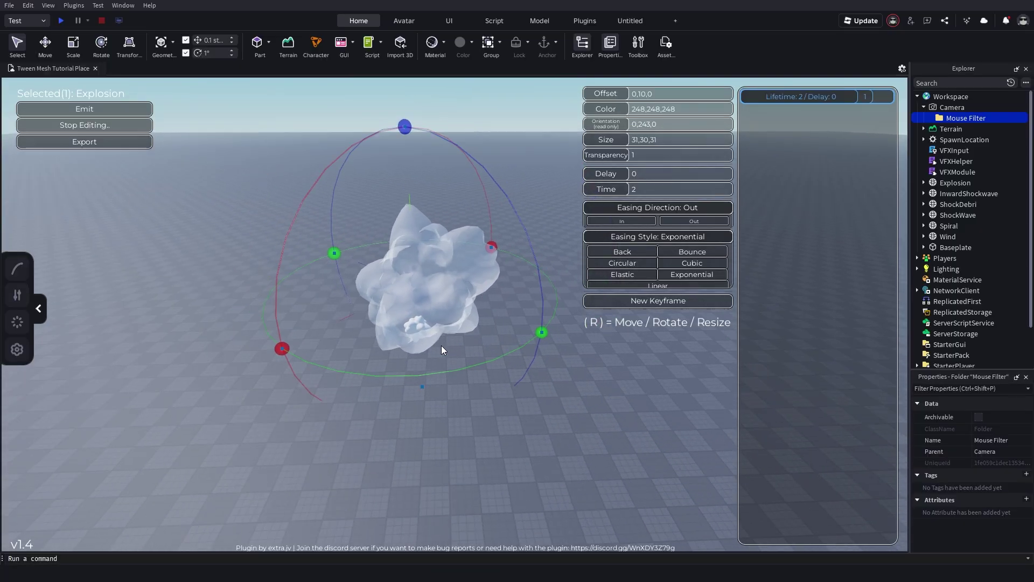
click(108, 125)
click(628, 357)
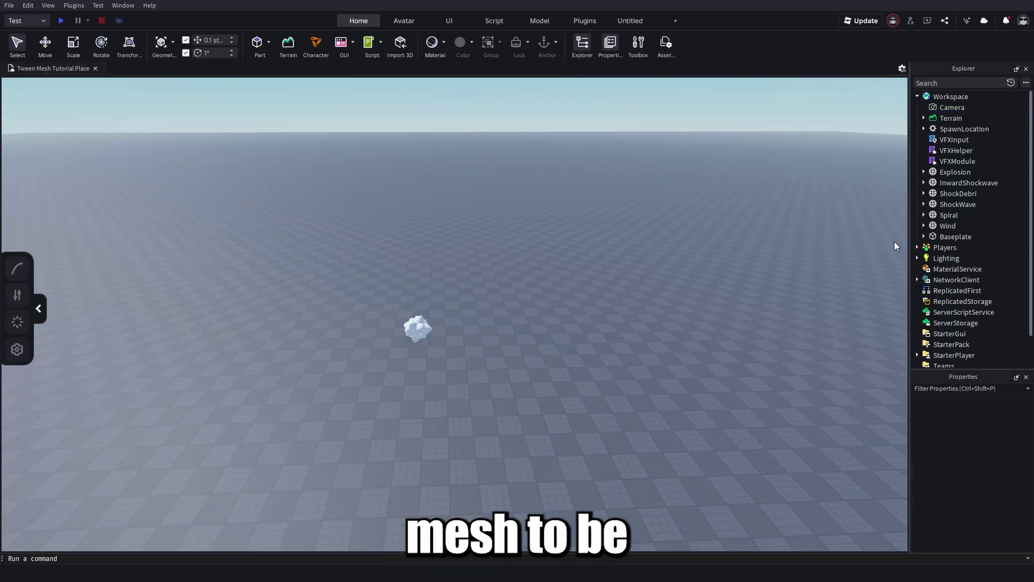
Select the original Explosion mesh and scale it down to a much smaller starting size
click(419, 326)
right_drag(425, 329, 454, 336)
scroll(454, 336, up, 3)
key(ctrl+2)
key(ctrl+3)
drag(529, 296, 497, 295)
scroll(428, 411, down, 3)
right_drag(428, 412, 160, 102)
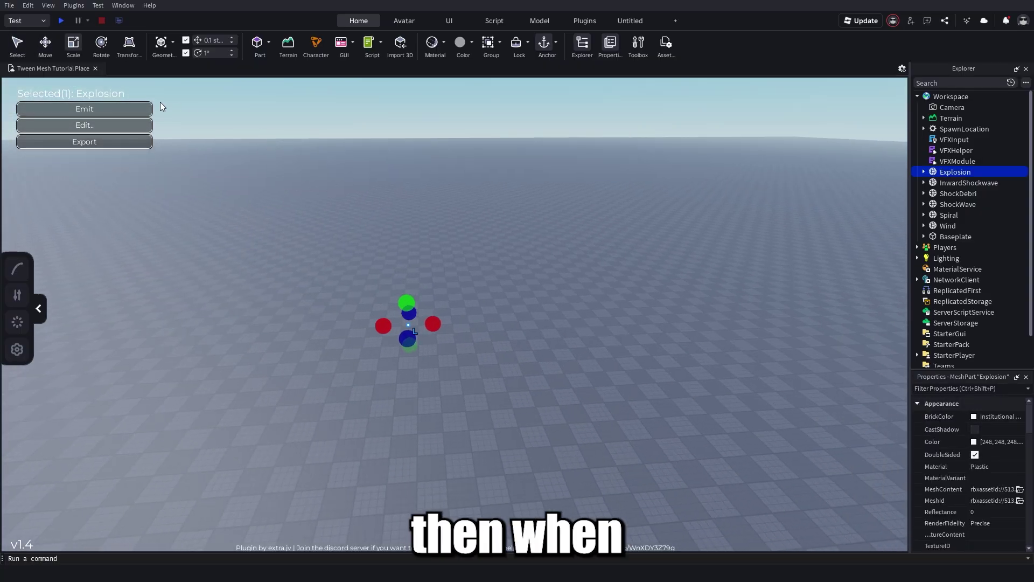
Emit the smaller Explosion mesh several times to preview its spinning tween, and deselect it
click(122, 109)
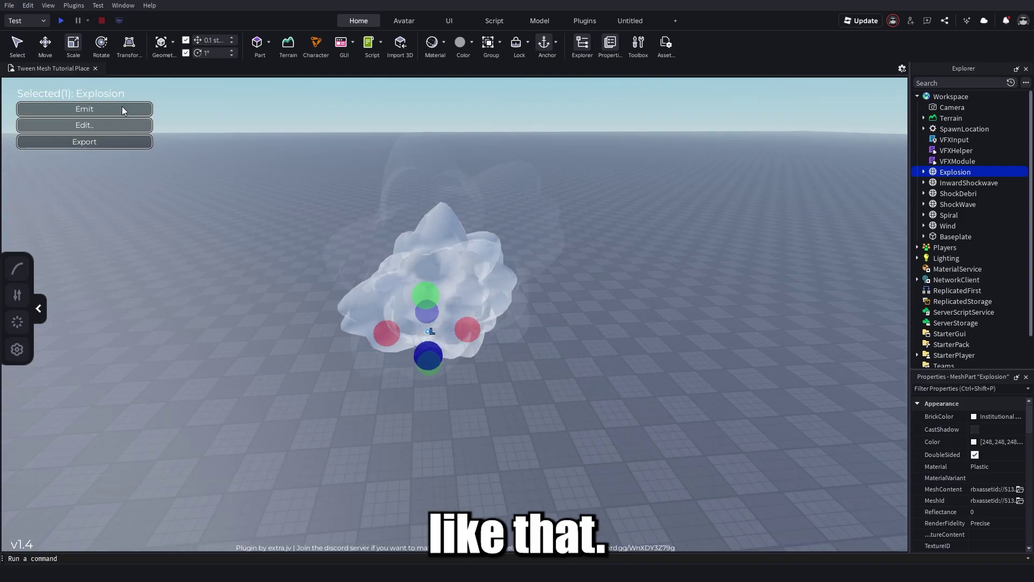
click(123, 110)
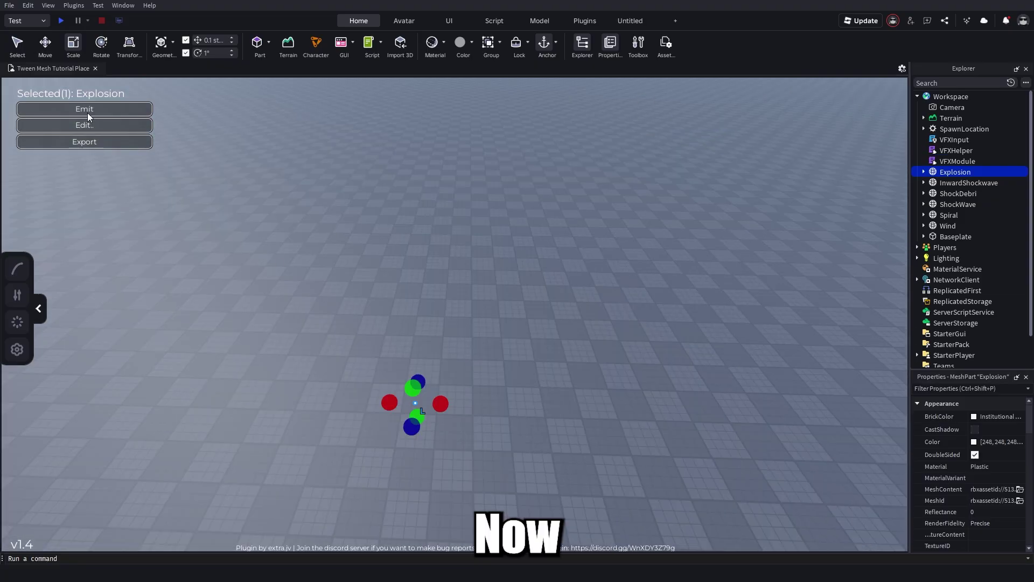
click(85, 111)
click(525, 270)
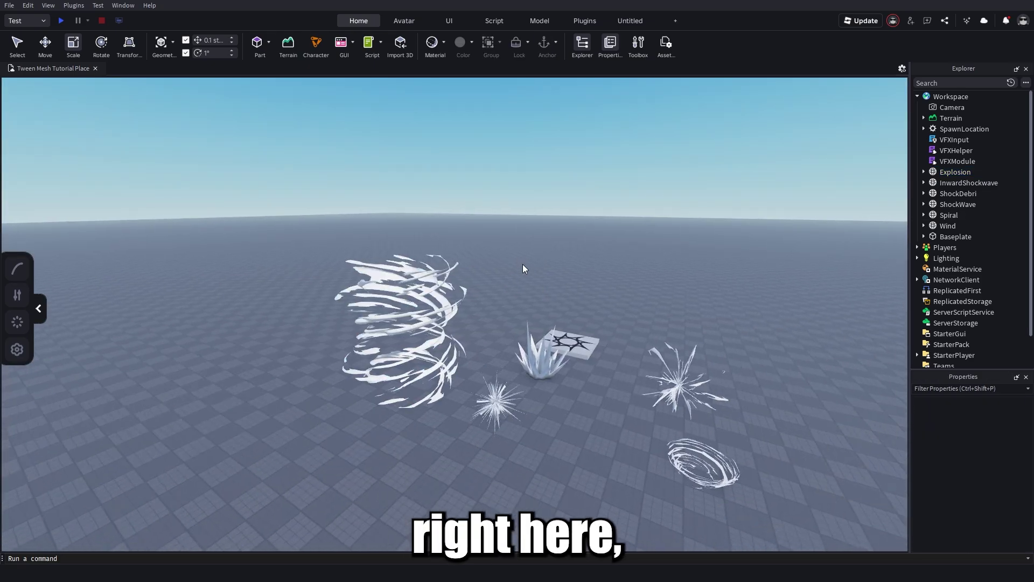
Select the ShockWave mesh and move it to a clear area of the baseplate
right_drag(521, 264, 560, 301)
click(412, 285)
drag(412, 284, 482, 325)
right_drag(482, 325, 489, 337)
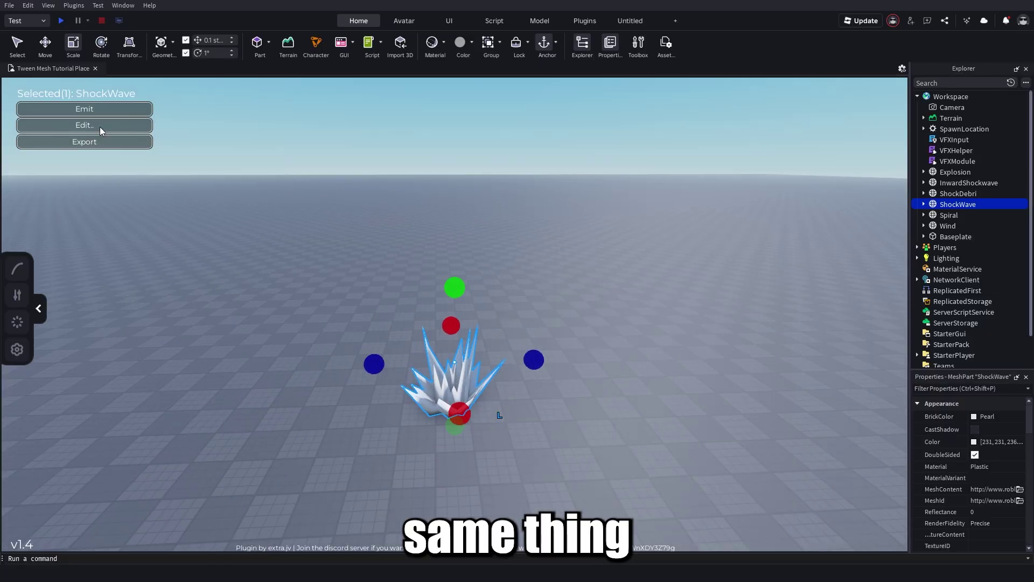
Start editing the ShockWave mesh and set its tween target's size to 35,35,35
click(99, 127)
click(662, 138)
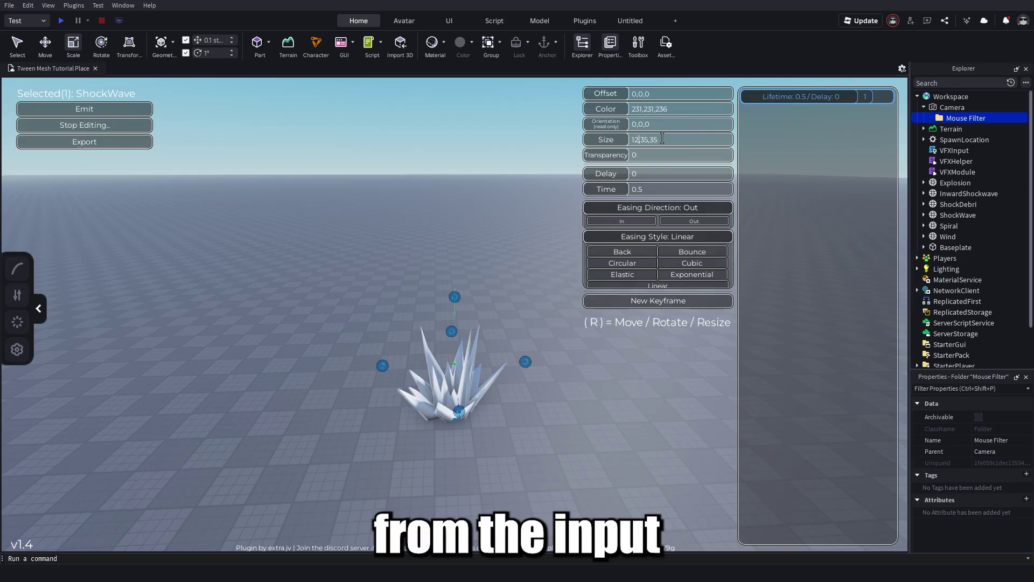
text(35,)
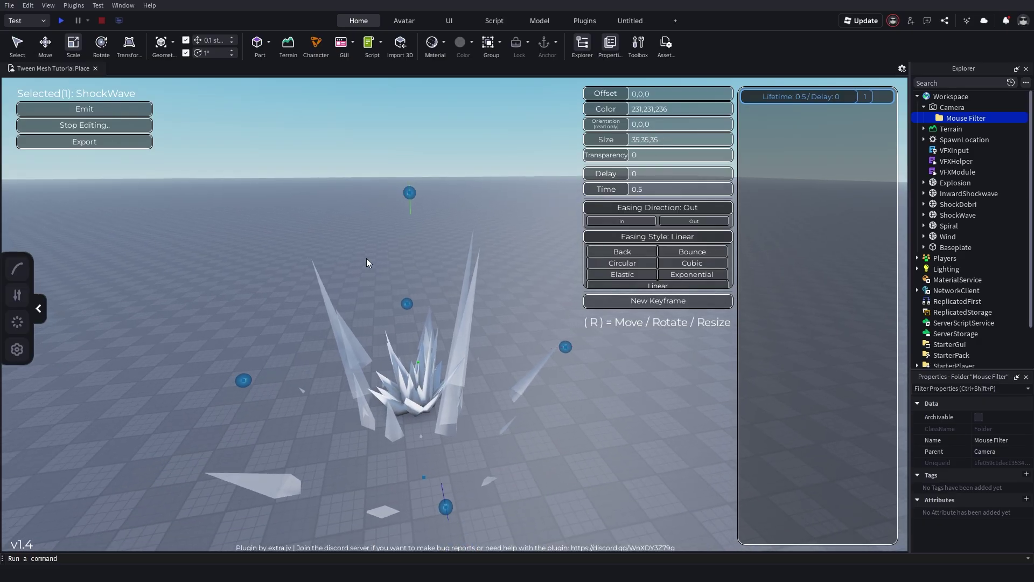
Raise the ShockWave's tween target and stretch it upward to a size of 35,71,35 with an offset of 0,30,0
text(r)
drag(405, 208, 402, 79)
right_drag(451, 372, 451, 353)
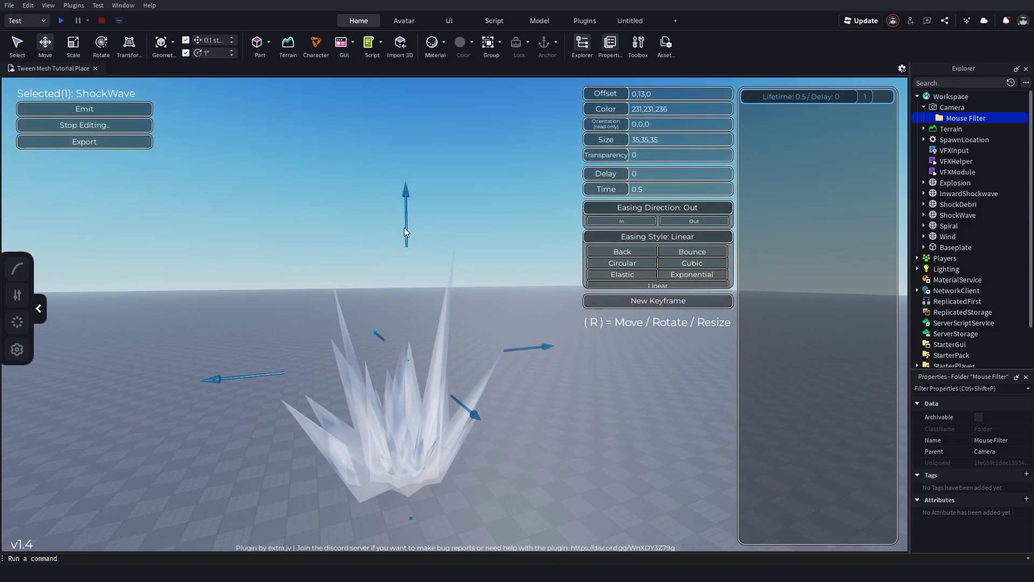
key(r)
key(r)
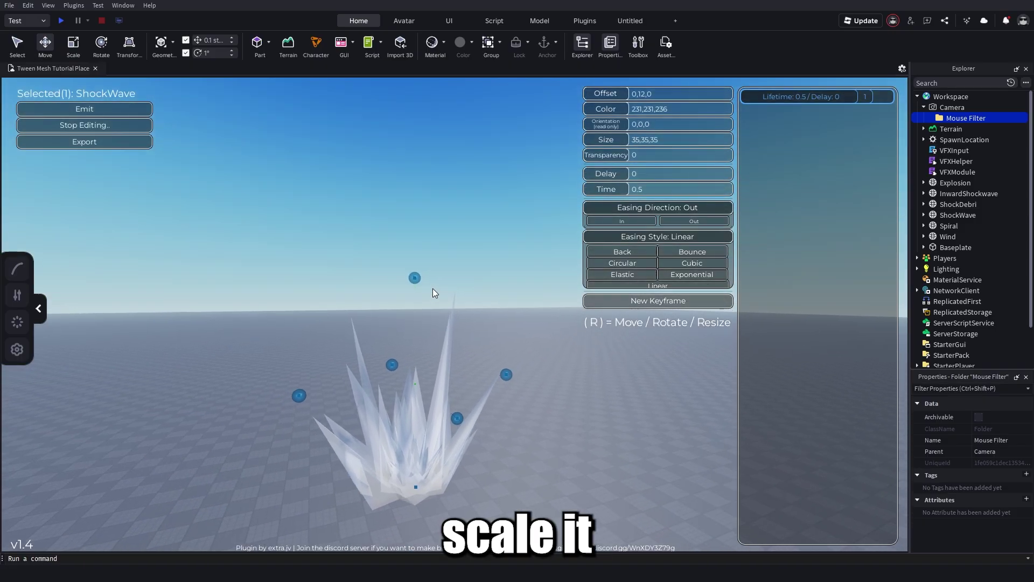
drag(421, 312, 409, 135)
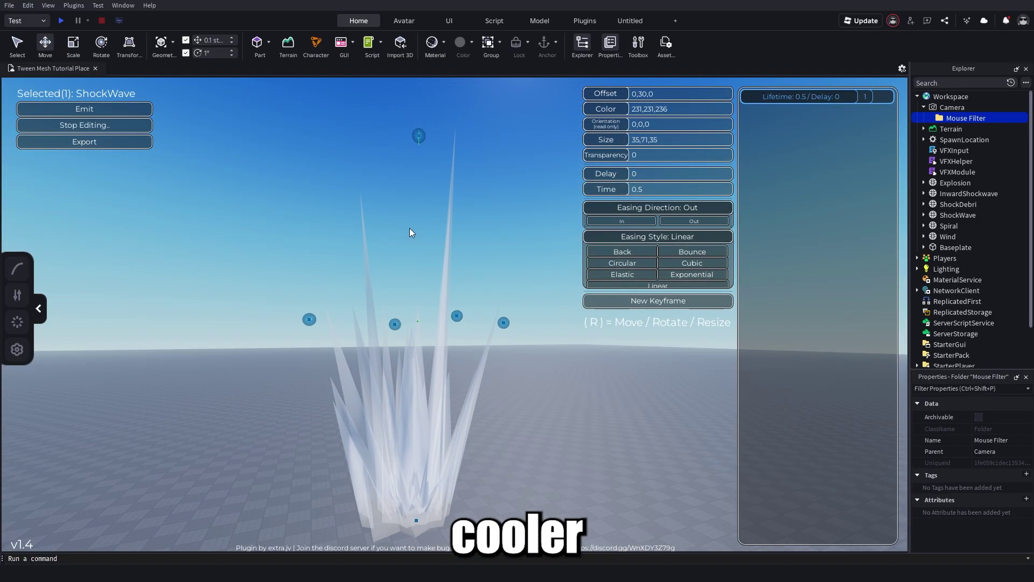
Set the ShockWave's tween time to 2, its easing style to Exponential and its target transparency to 1
click(624, 189)
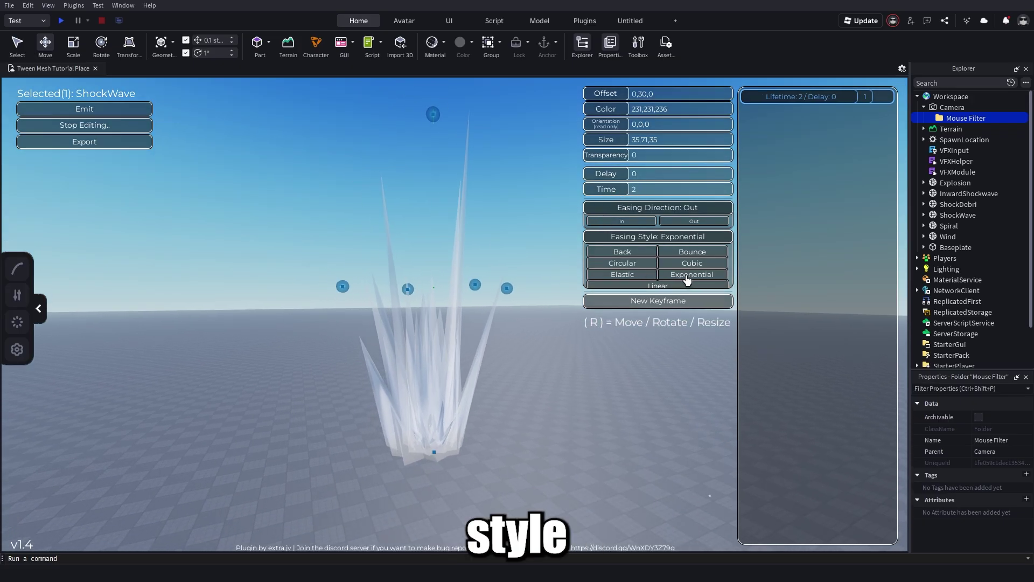
click(650, 155)
text(1)
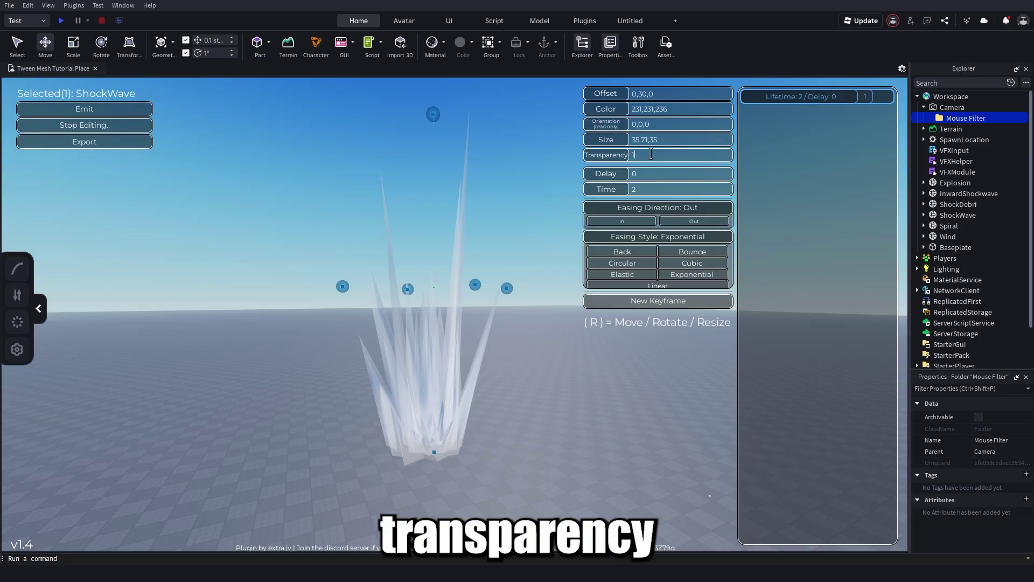
Rotate the ShockWave's tween target to an orientation of 0,280,0, stop editing and emit the mesh to preview it
key(r)
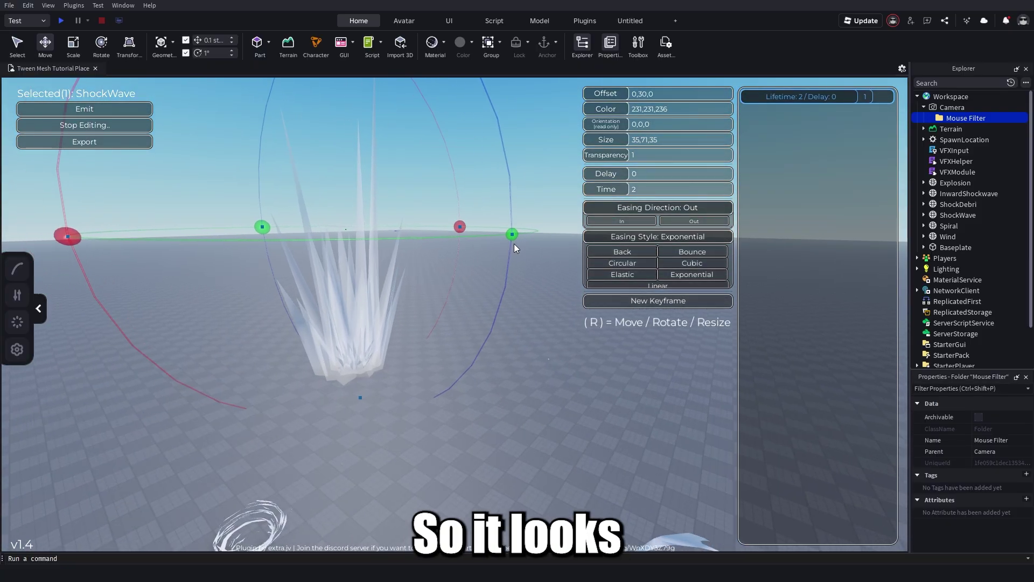
drag(512, 236, 311, 170)
key(a)
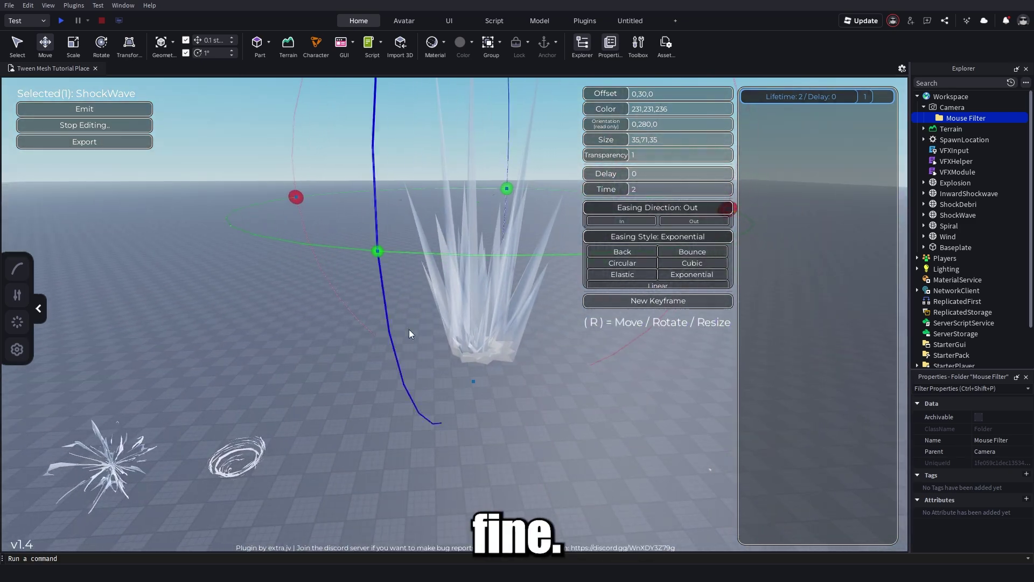
click(87, 125)
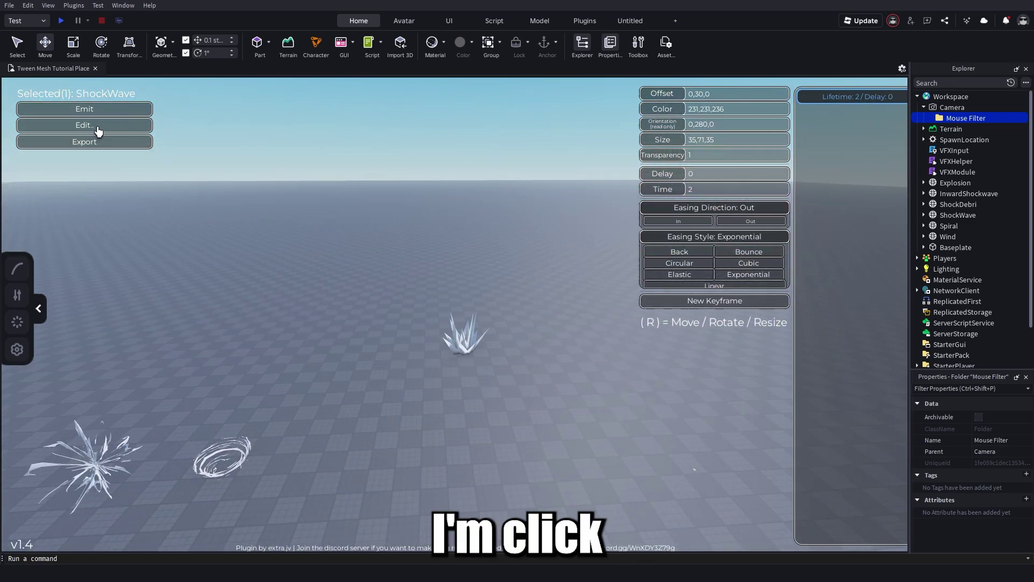
click(115, 111)
click(108, 108)
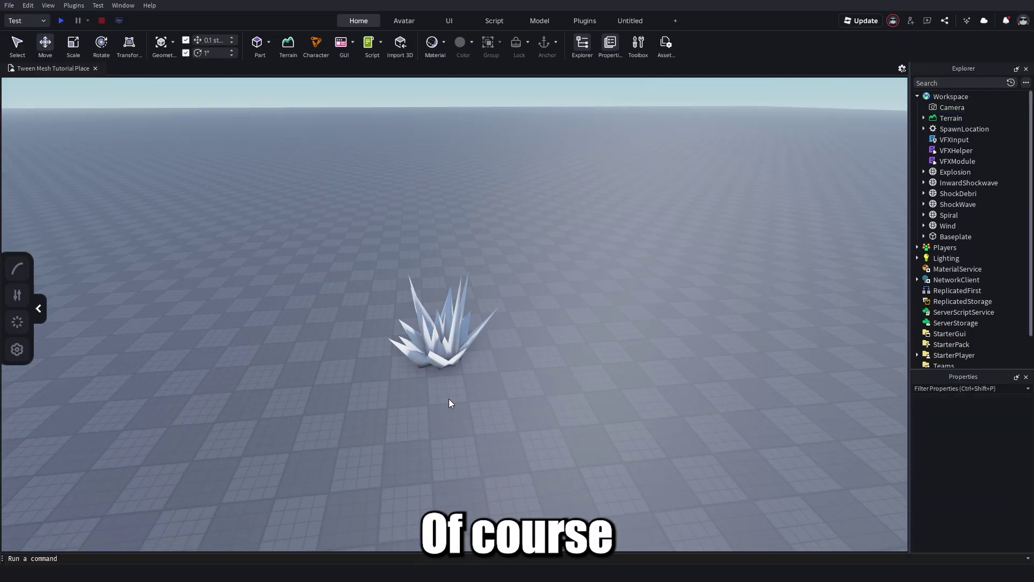
Select the ShockWave mesh and scale it down to a tiny starting size
click(458, 348)
right_drag(478, 350, 506, 372)
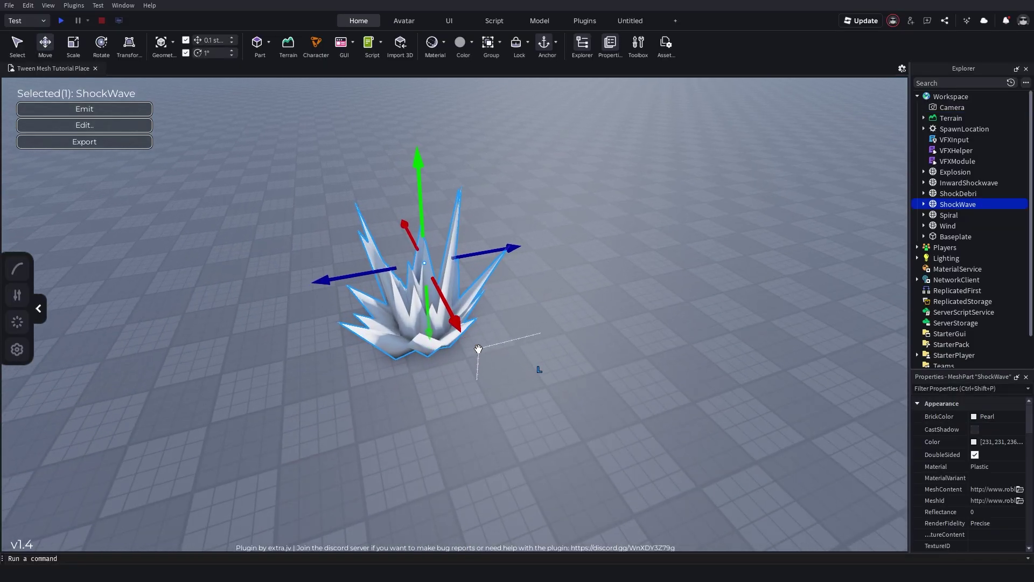
key(ctrl+3)
drag(527, 246, 452, 260)
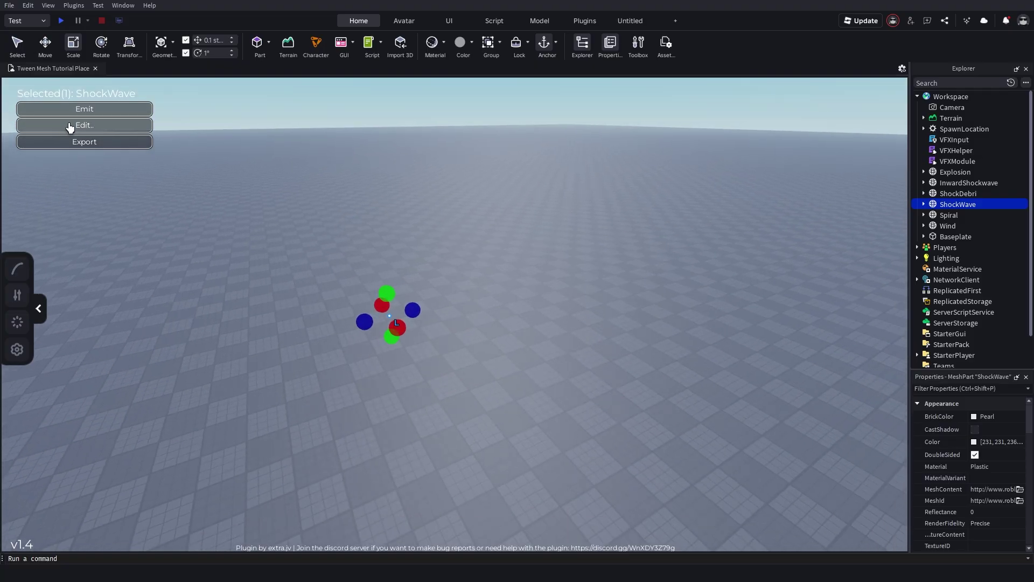
Change the ShockWave tween's easing style to Bounce, stop editing and emit the mesh repeatedly to preview it
click(84, 124)
click(699, 254)
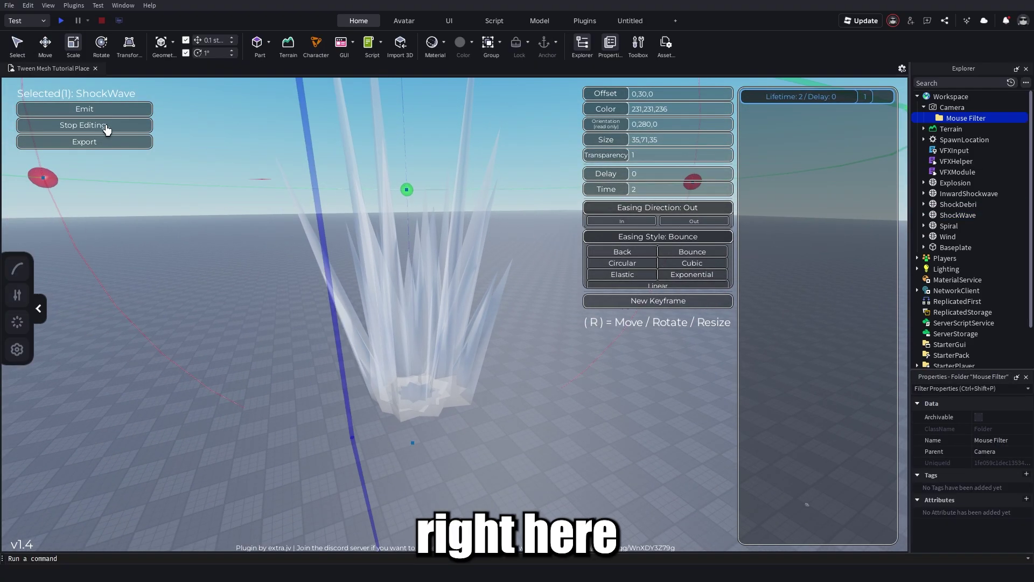
click(107, 126)
click(95, 105)
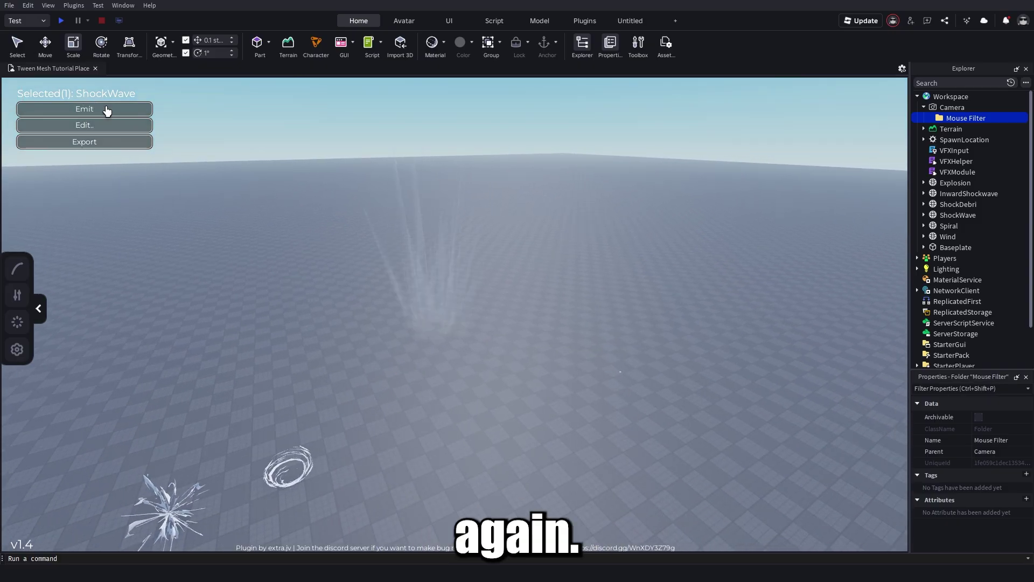
click(107, 110)
right_drag(285, 157, 260, 144)
key(w)
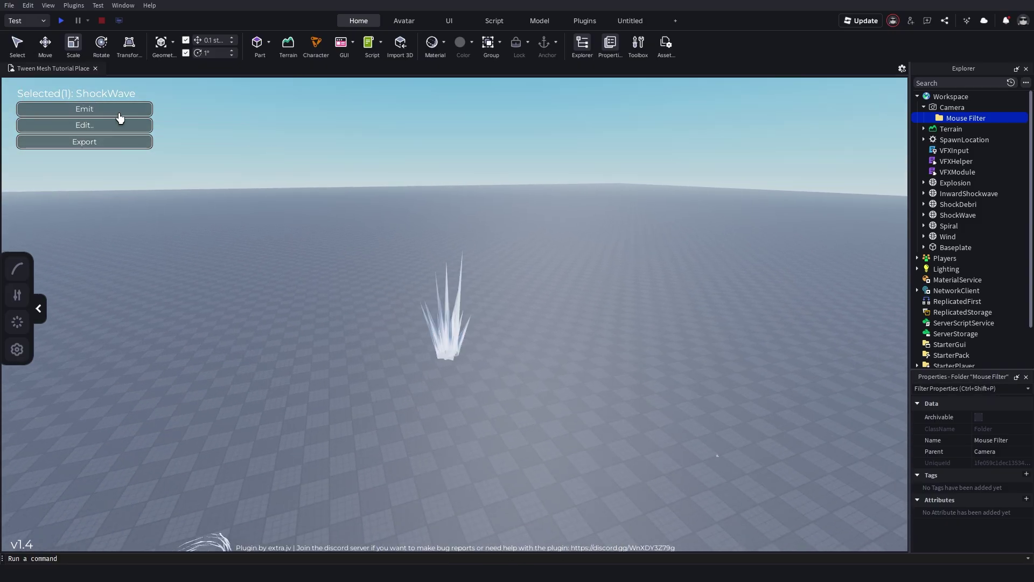
click(119, 114)
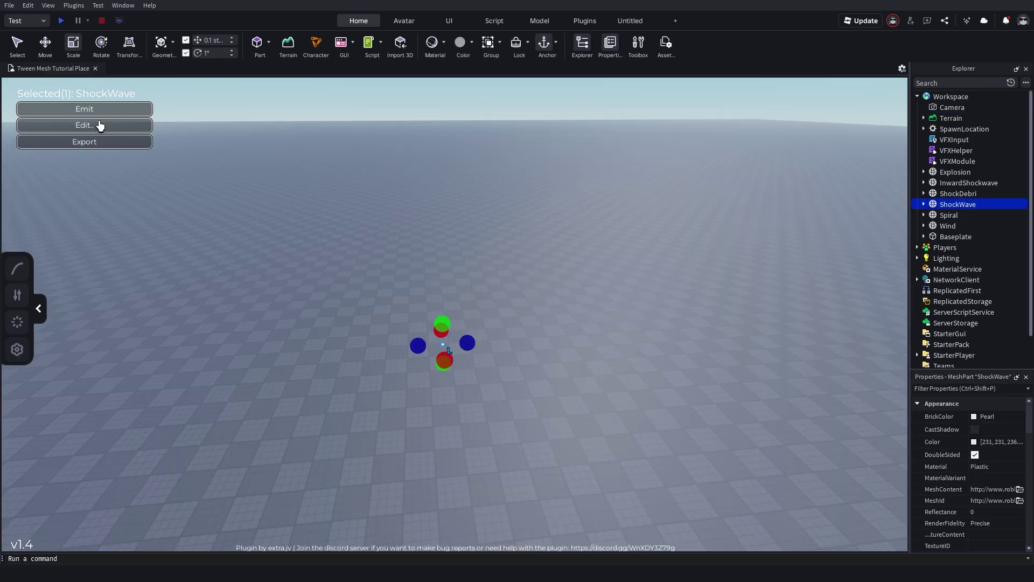
click(84, 108)
click(609, 337)
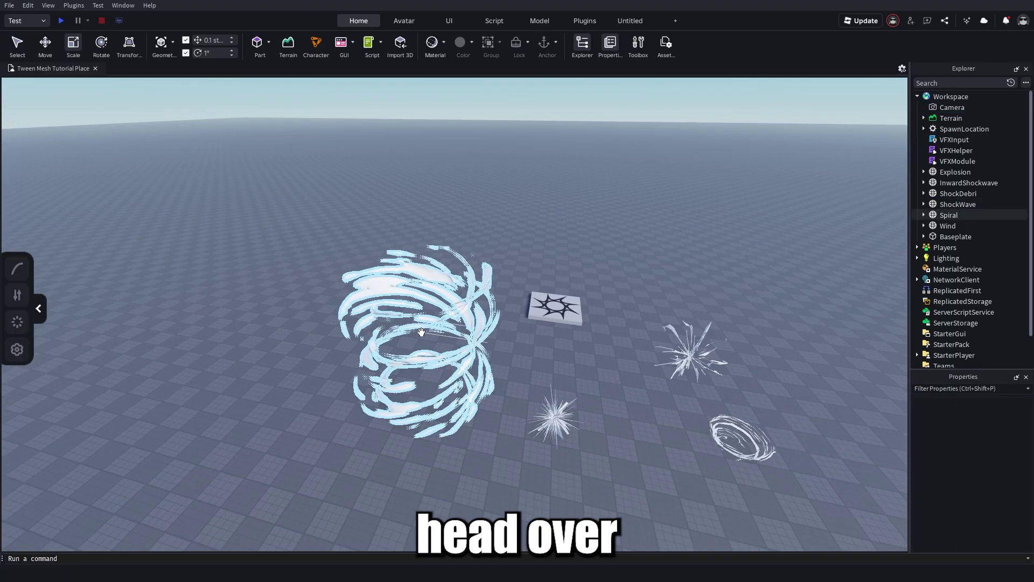
Open the Spiral mesh for editing and set its tween target's size to 50,50,50
click(441, 339)
key(f)
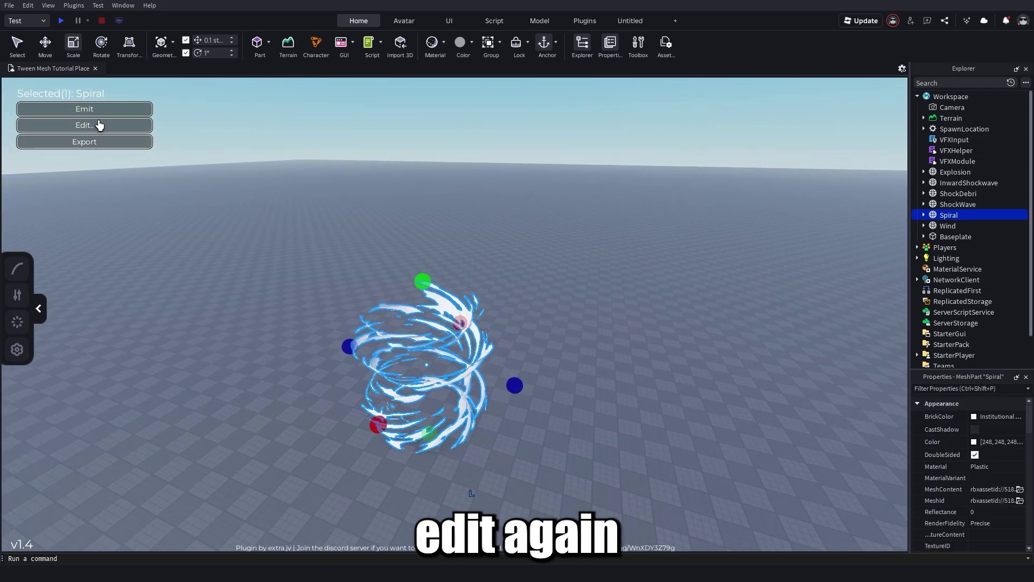
click(100, 124)
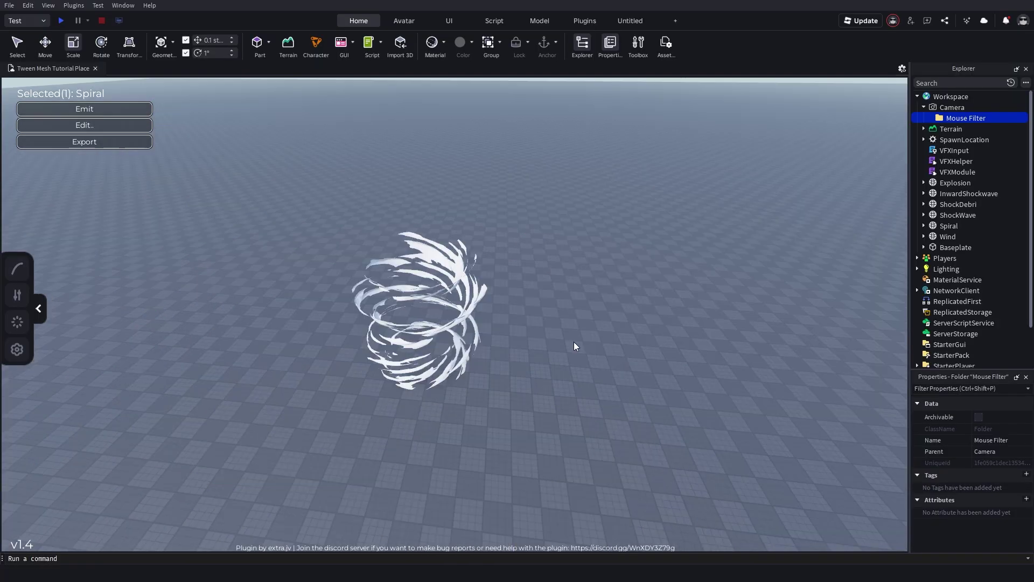
click(124, 129)
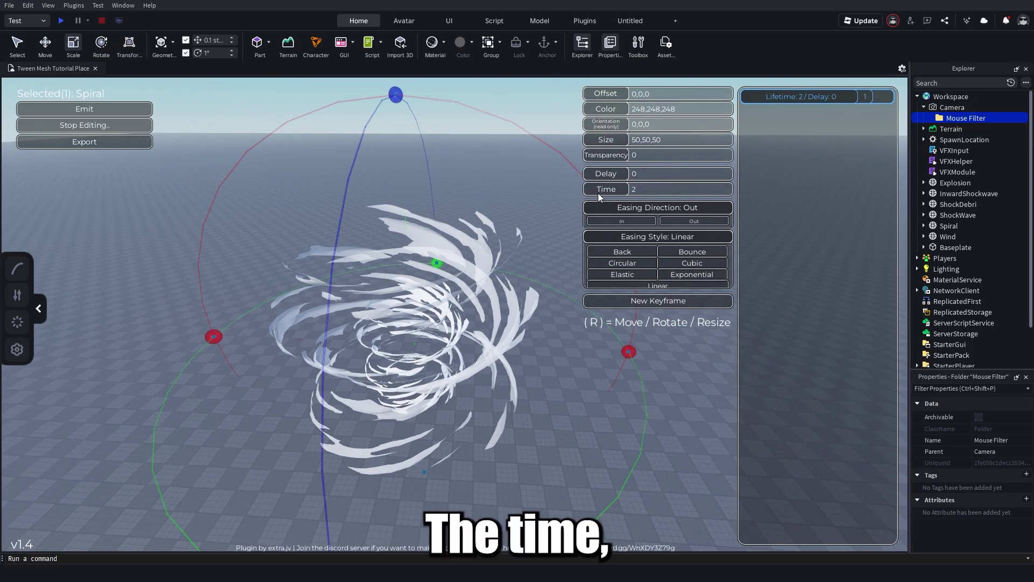
Set the Spiral's target transparency to 1, easing style to Elastic and tween time to 5, and stop editing
click(662, 159)
text(1)
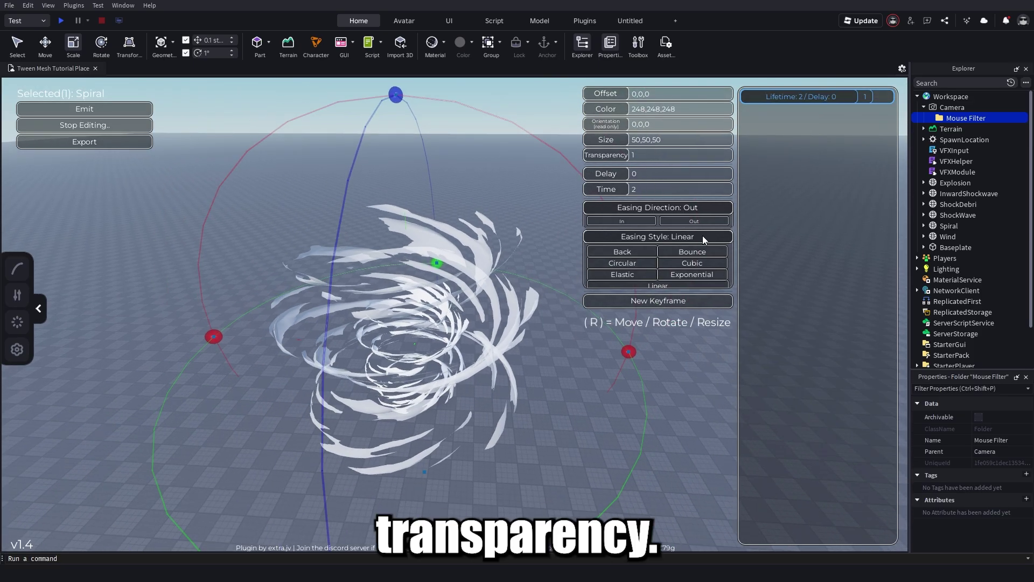
click(624, 275)
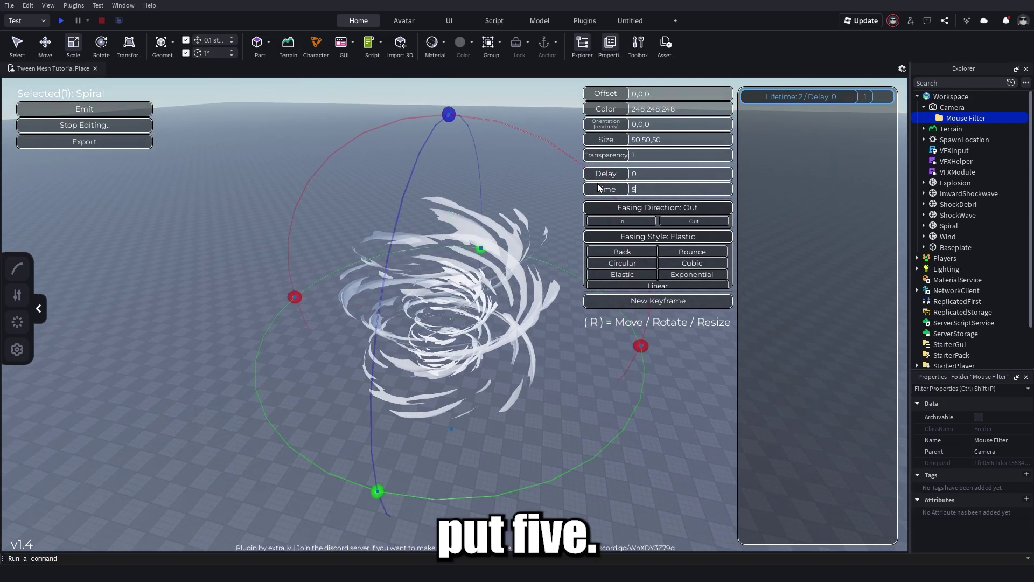
mouse_move(495, 243)
right_down()
mouse_move(502, 251)
mouse_move(485, 261)
right_up()
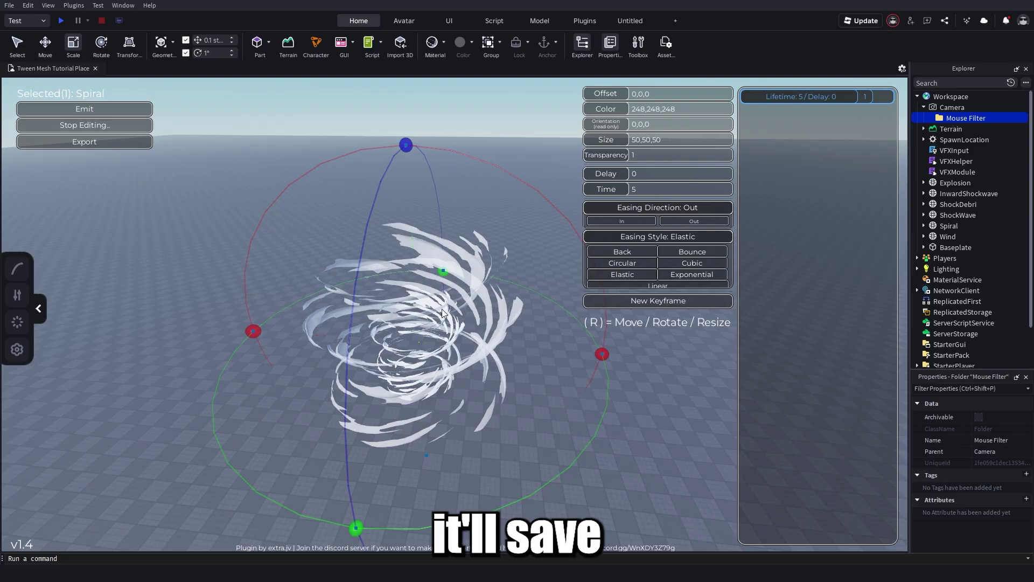
click(79, 125)
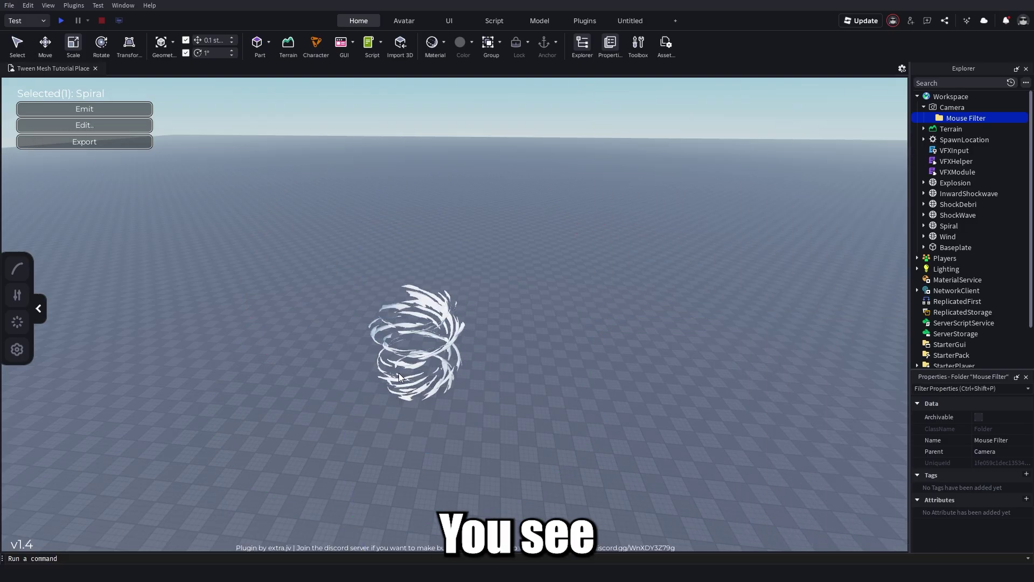
Reopen the Spiral for editing and rotate its tween target to an orientation of 4,-18,313
mouse_move(436, 338)
right_down()
mouse_move(434, 350)
mouse_move(437, 338)
right_up()
click(437, 338)
key(ctrl+2)
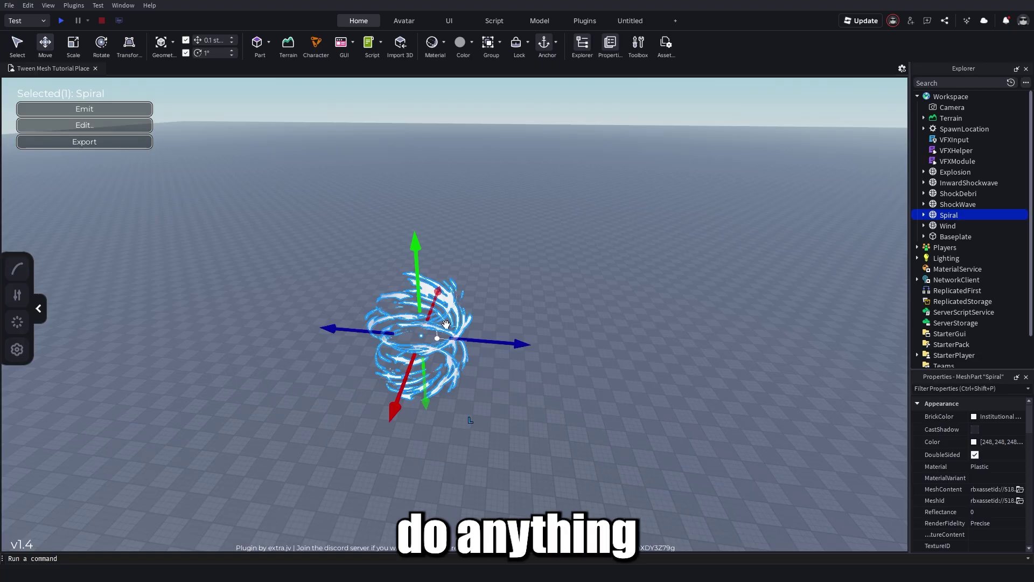
click(70, 128)
right_drag(507, 353, 564, 352)
scroll(510, 360, down, 2)
drag(565, 313, 345, 277)
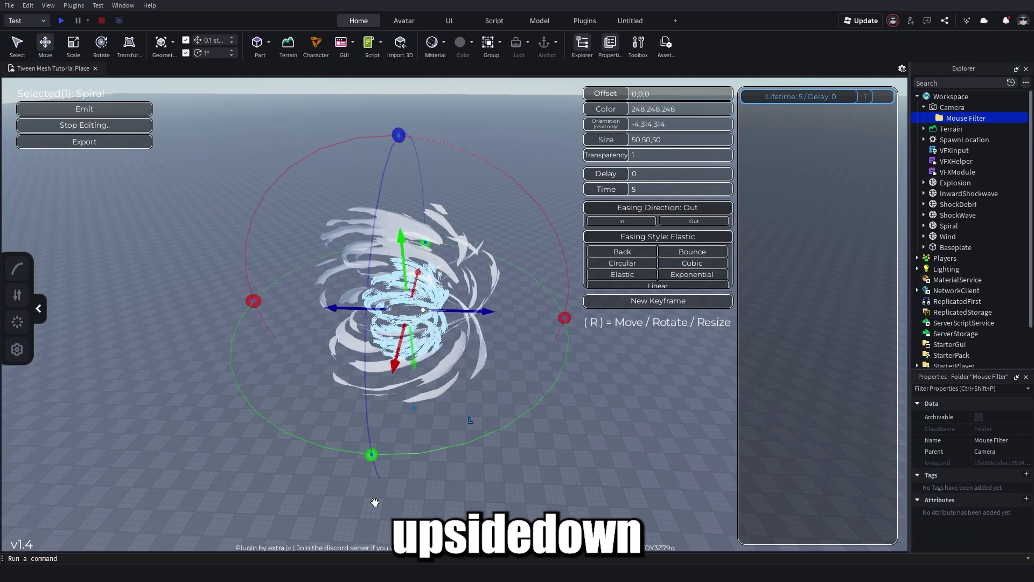
click(367, 462)
click(384, 318)
click(90, 131)
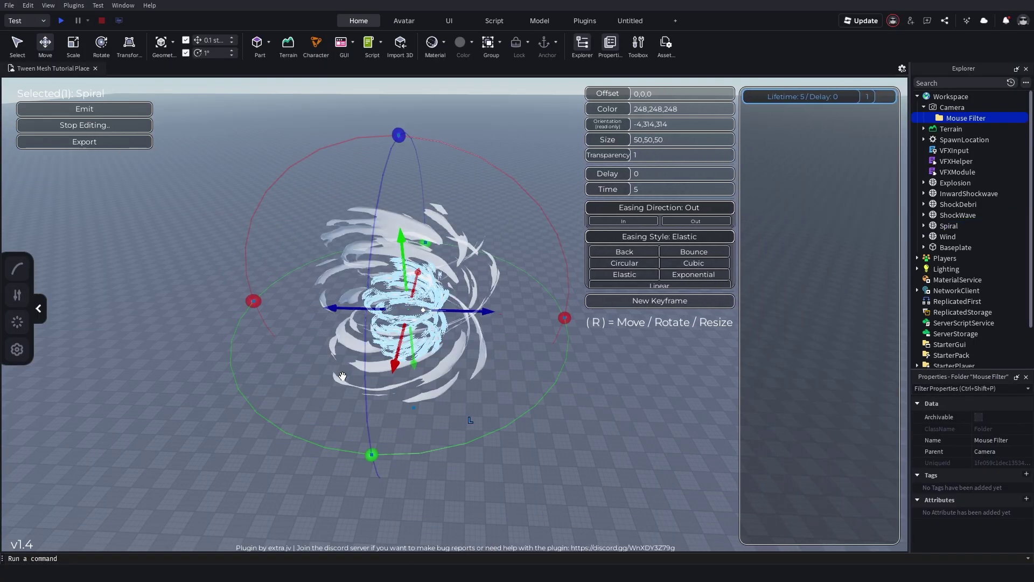
drag(392, 148, 499, 147)
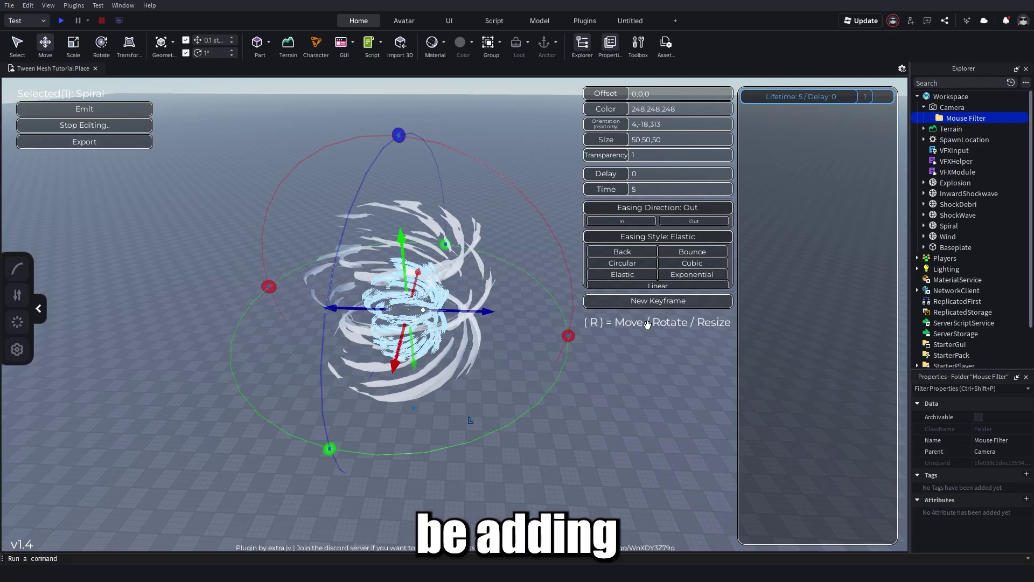
Add a second keyframe with a time of 10 to the Spiral and select it for editing
click(656, 303)
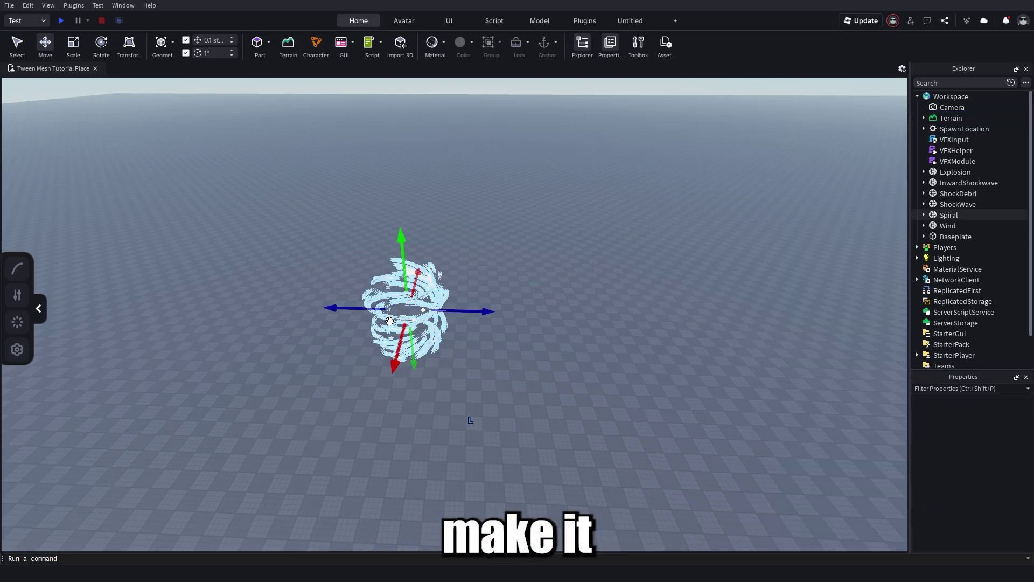
click(390, 321)
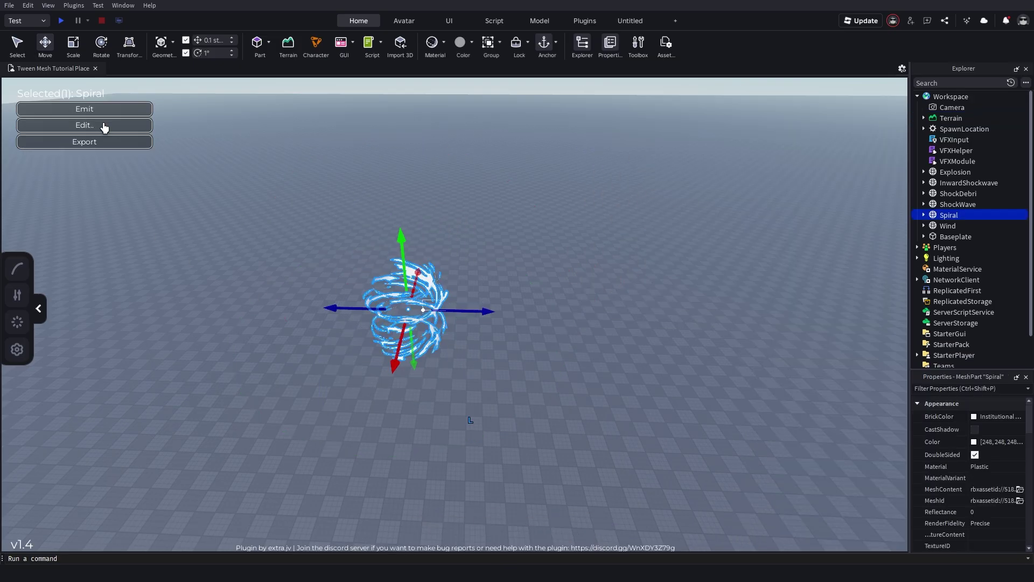
click(104, 126)
drag(666, 192, 576, 195)
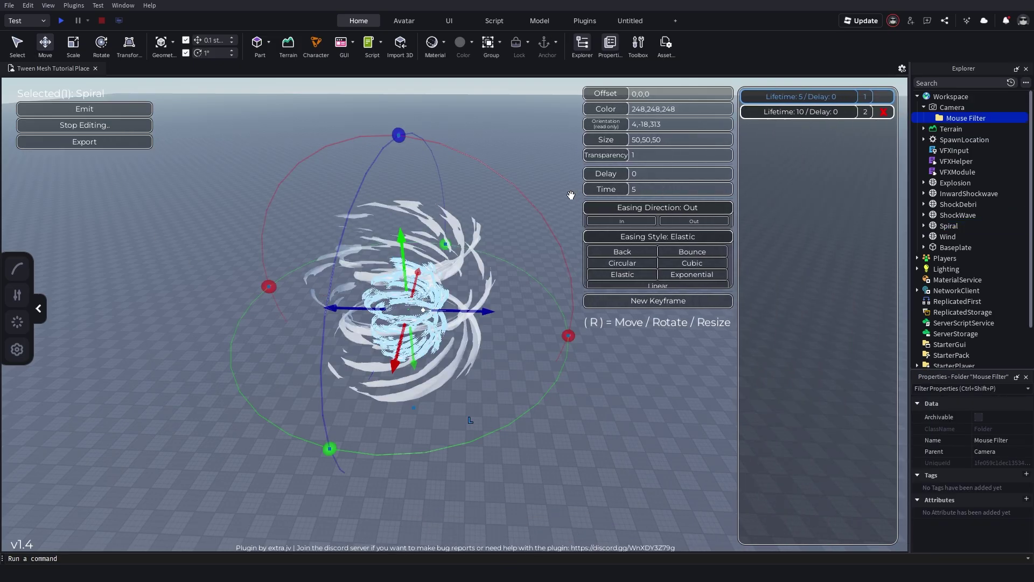
mouse_move(467, 316)
right_down()
mouse_move(443, 335)
mouse_move(467, 307)
mouse_move(457, 317)
mouse_move(467, 317)
right_up()
key(w)
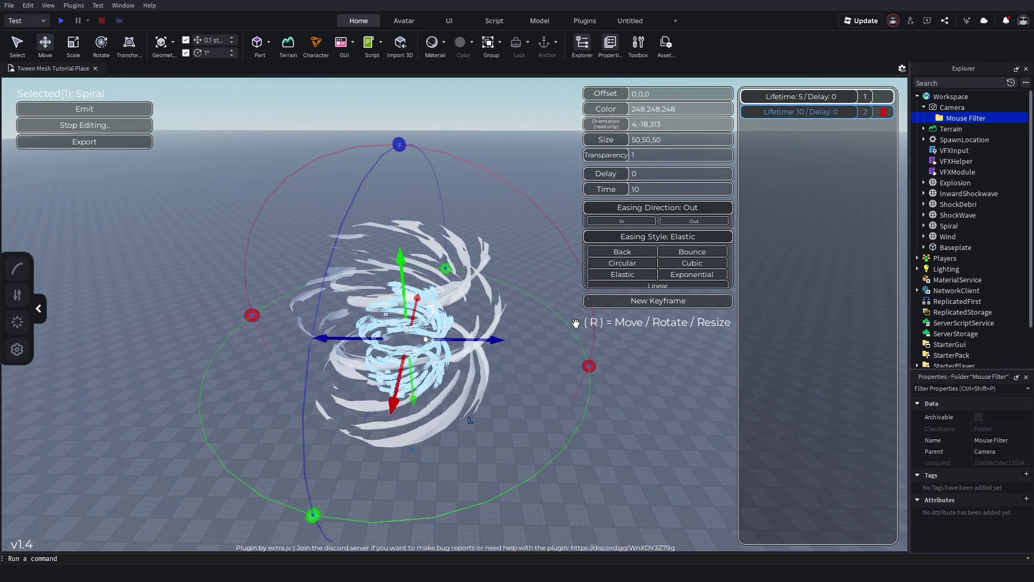
right_drag(495, 279, 493, 291)
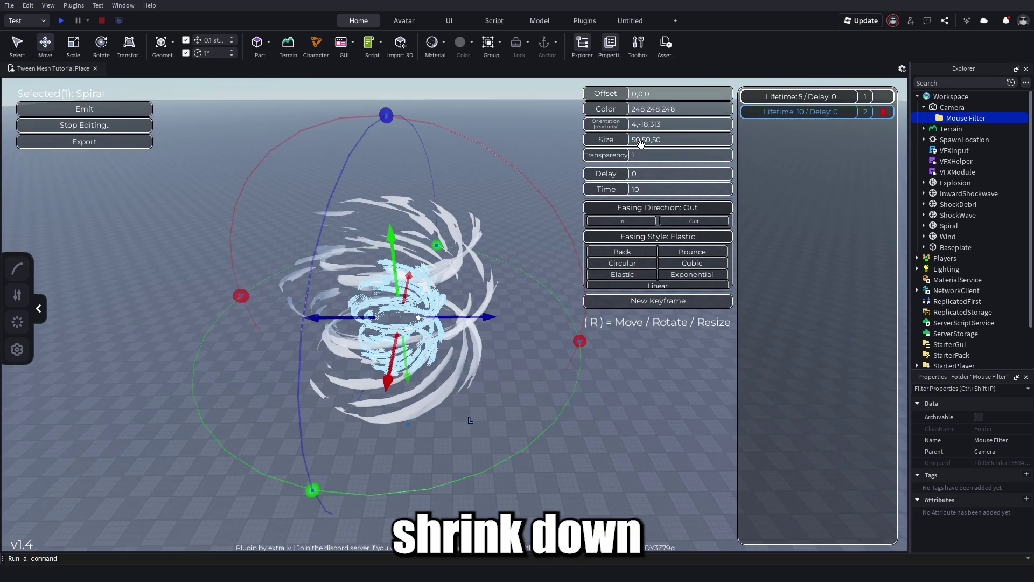
Set the Spiral's second keyframe size to 0,0,0 and check the transparency of the first keyframe
click(663, 142)
text(0)
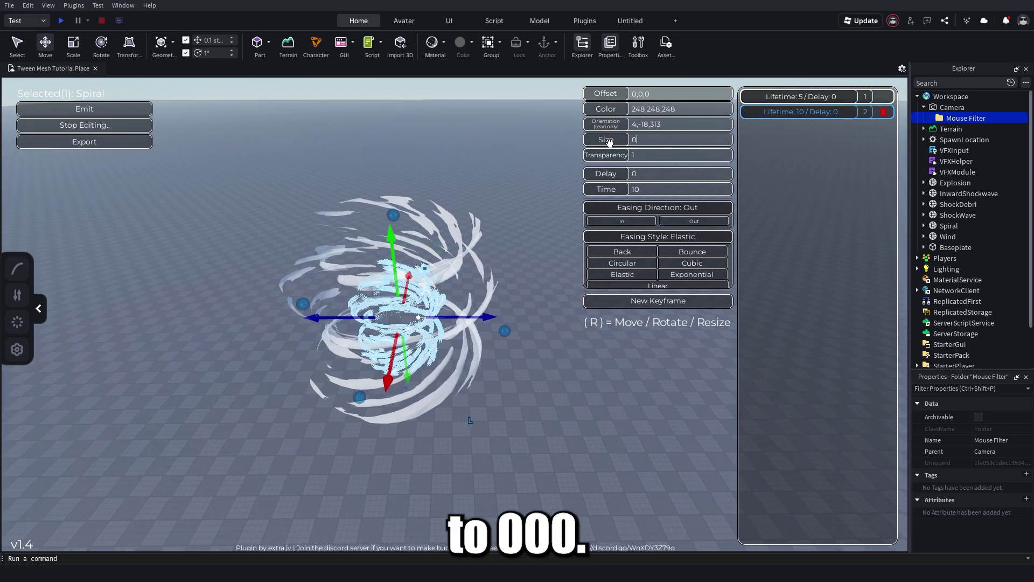
key(Return)
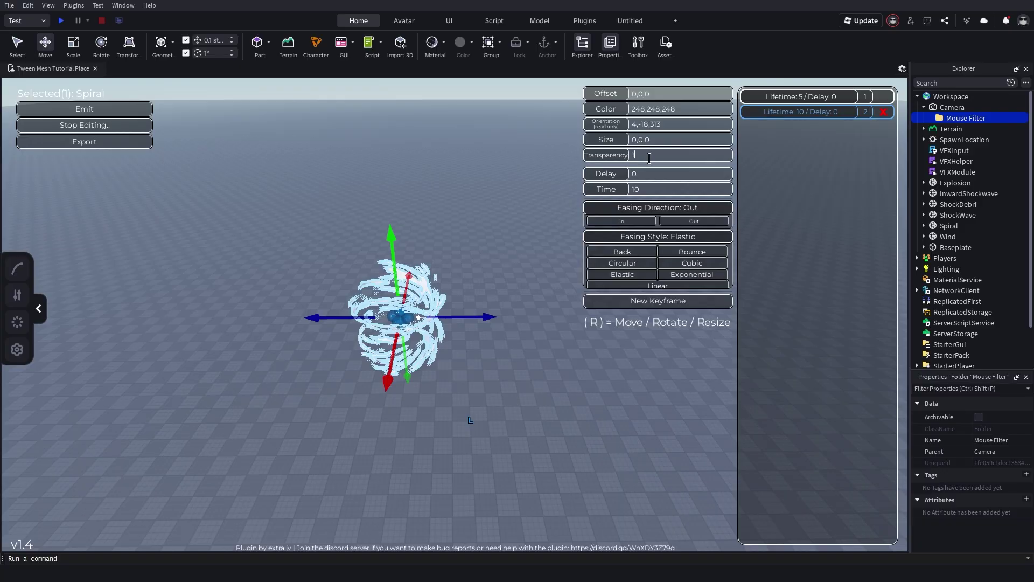
click(848, 91)
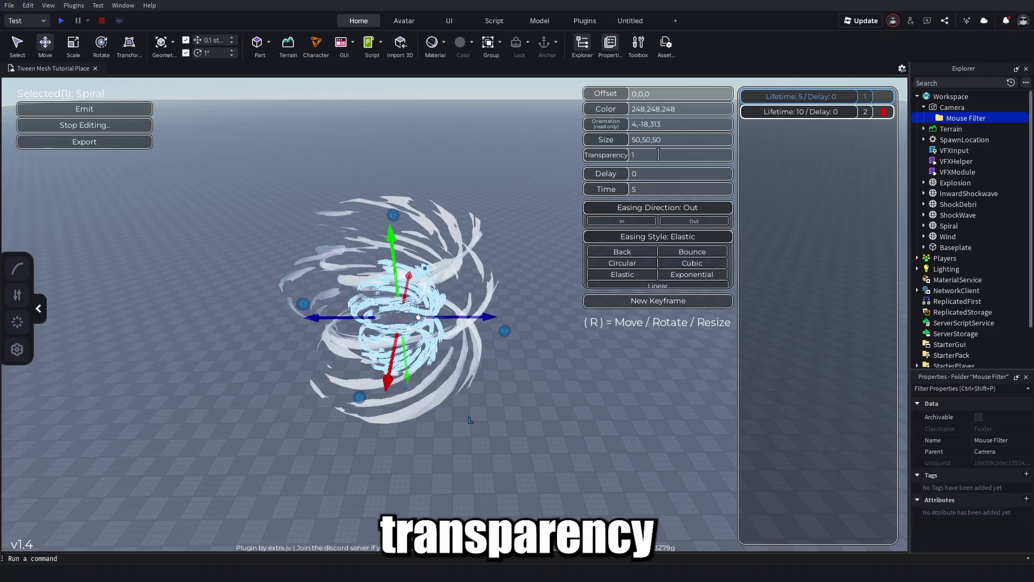
click(771, 115)
right_drag(460, 301, 469, 334)
key(w)
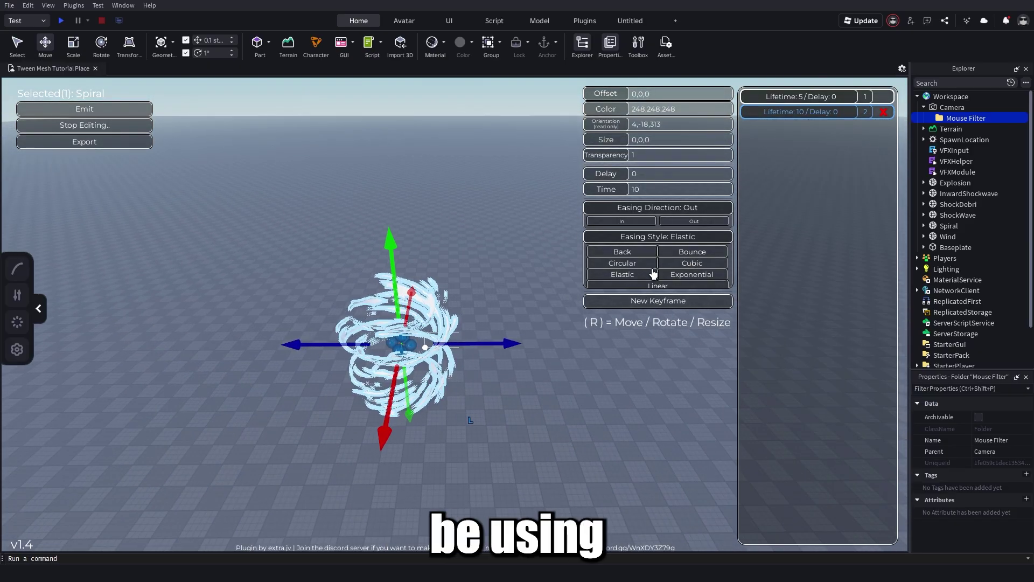
Stop editing the Spiral and emit it to preview the two-keyframe animation
click(111, 125)
click(84, 108)
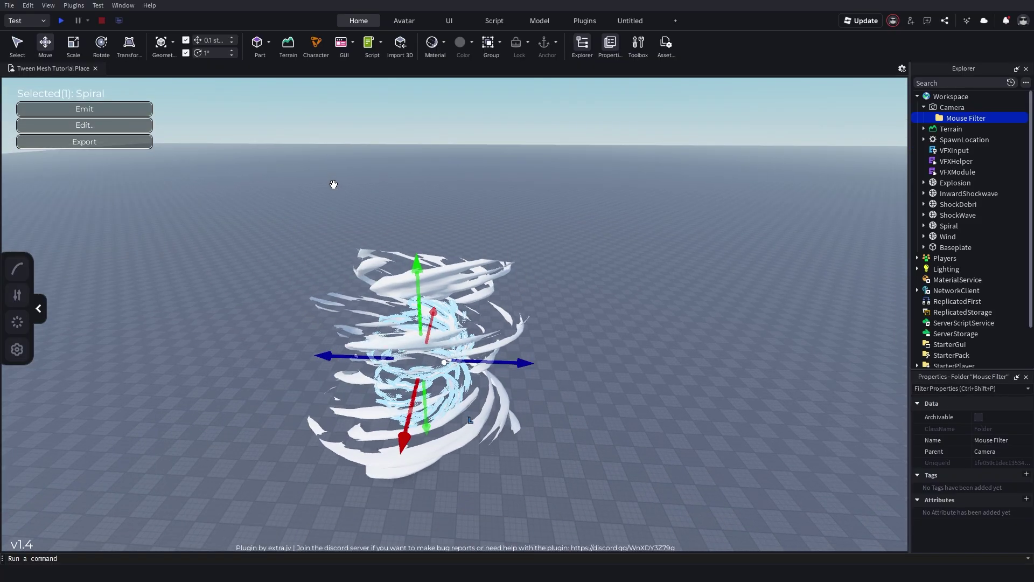
right_drag(629, 189, 672, 235)
Reduce the time of the Spiral's second keyframe to 5 and emit the mesh to preview the result
click(108, 126)
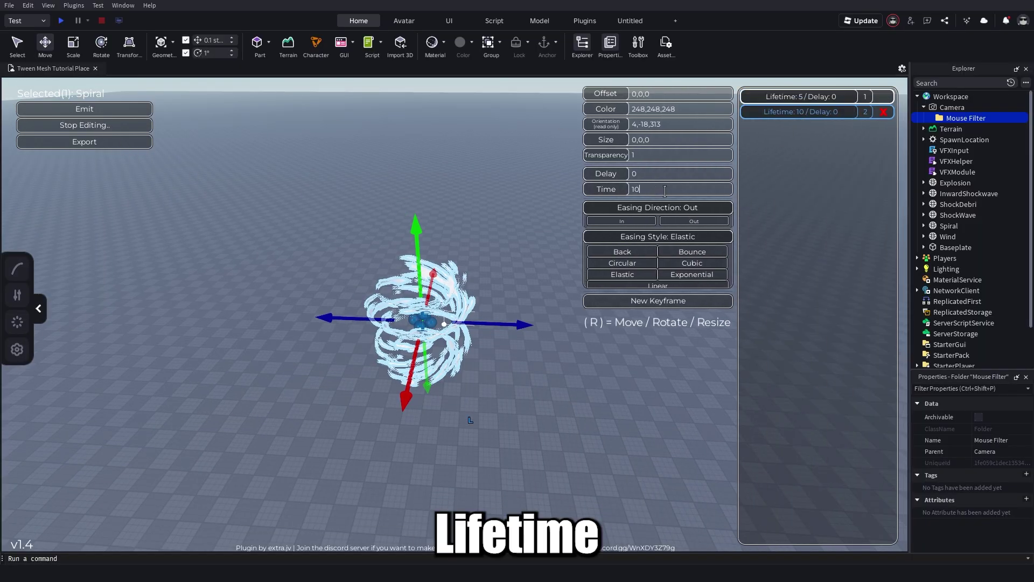
key(BackSpace)
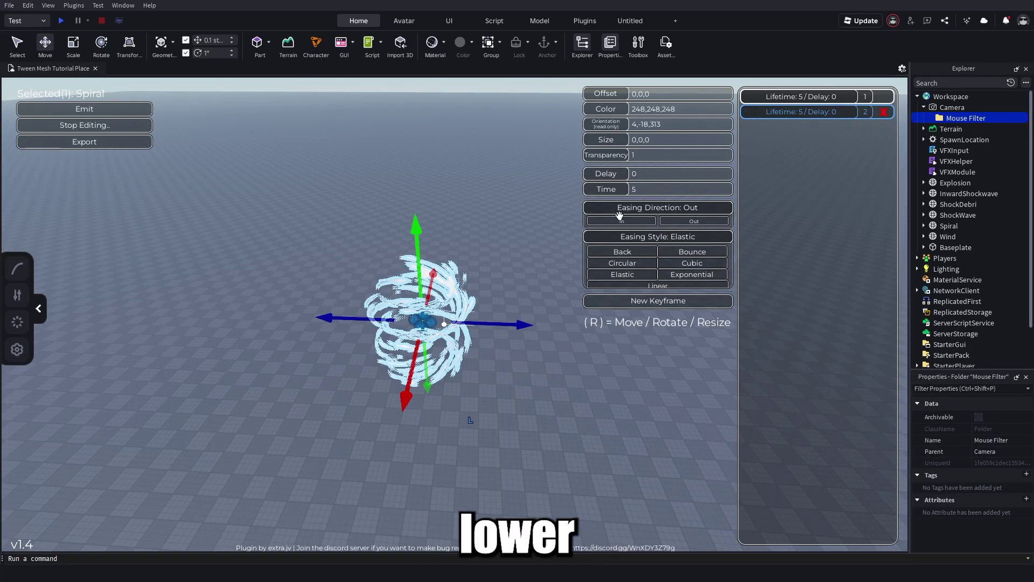
click(117, 132)
click(84, 109)
right_drag(610, 271, 610, 271)
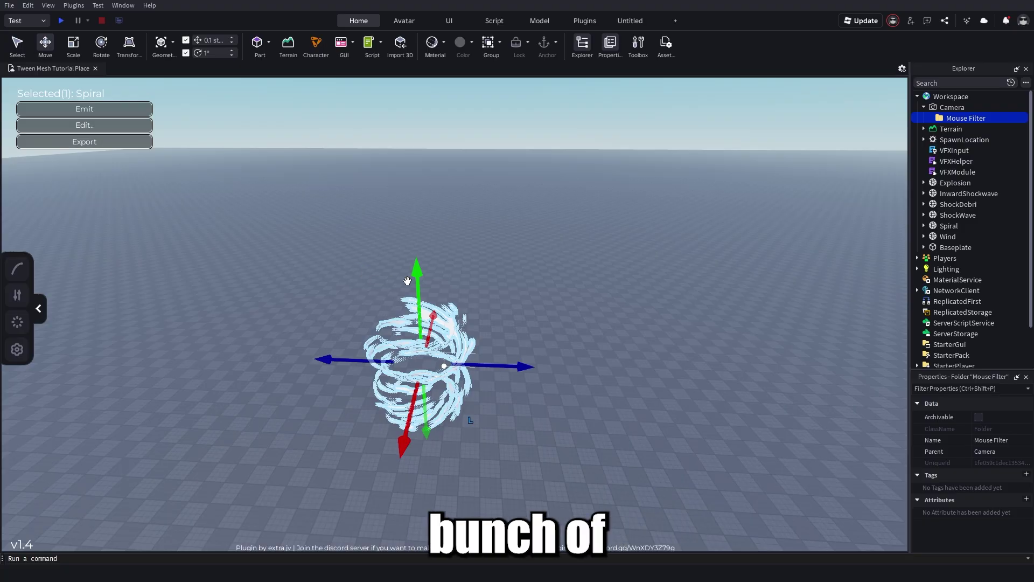
click(79, 124)
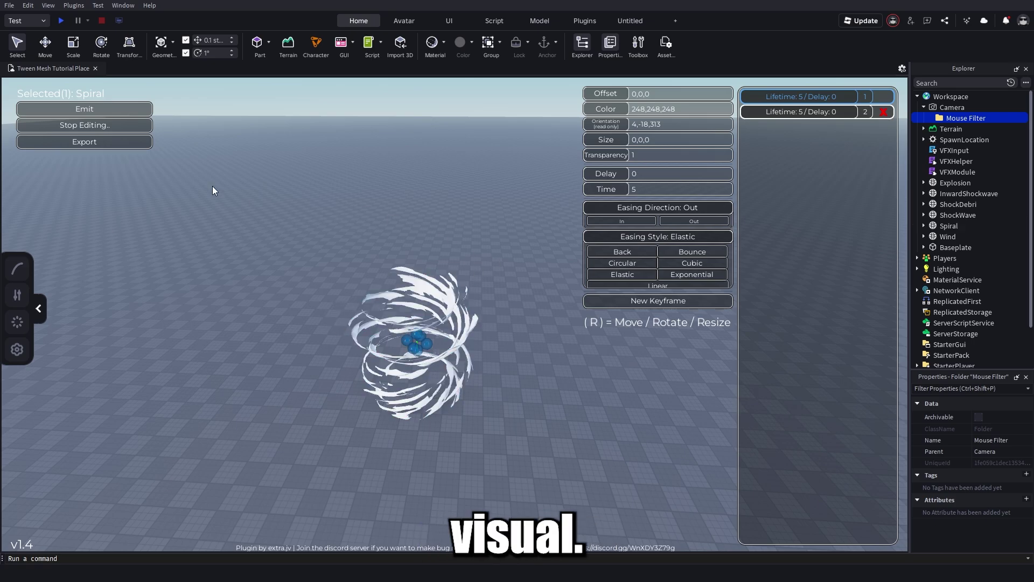
click(87, 109)
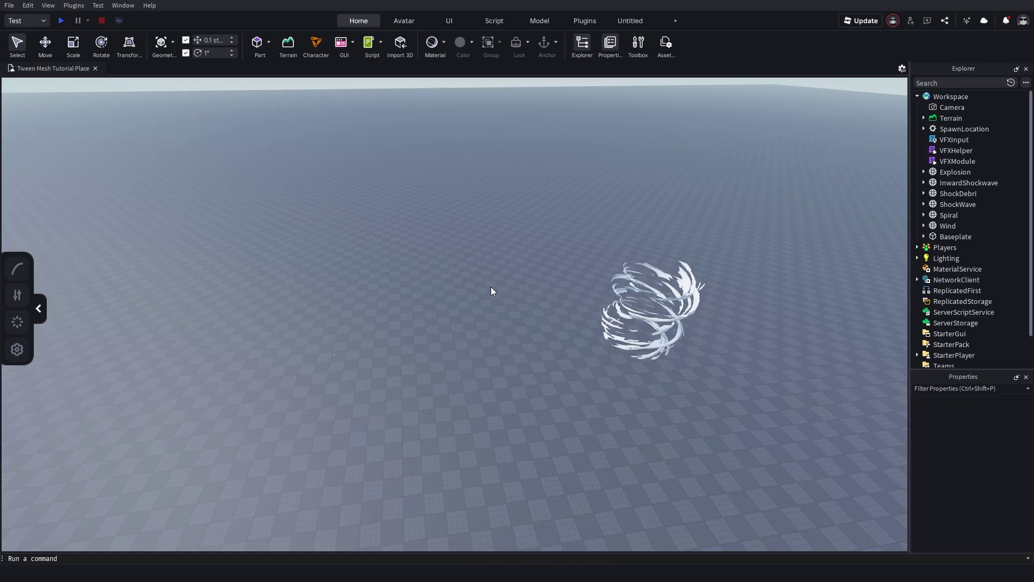
Move the VFXInput script from Workspace into StarterPack
click(937, 140)
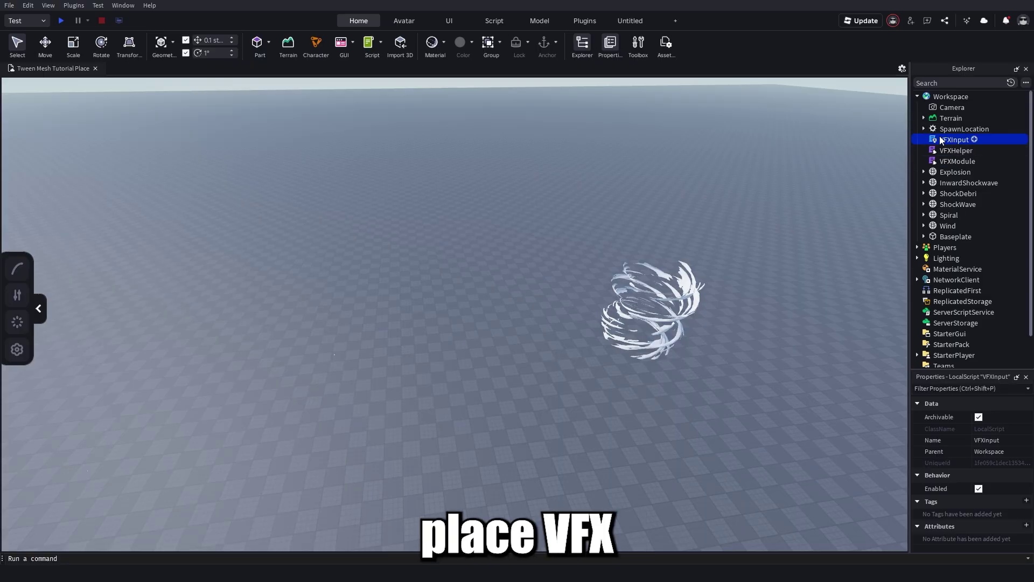
scroll(1002, 189, down, 1)
drag(990, 138, 1007, 216)
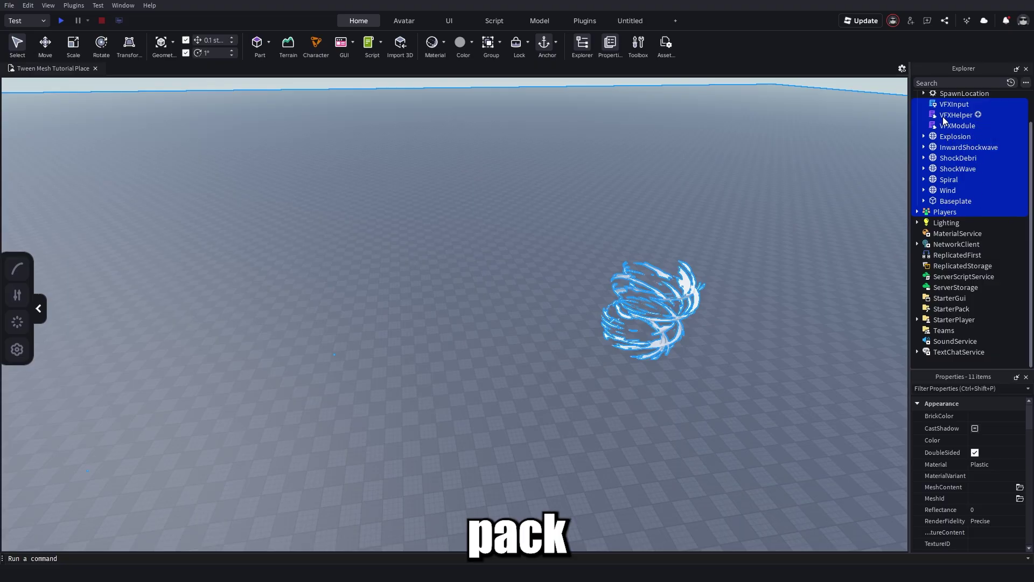
click(943, 116)
click(942, 107)
drag(953, 307, 953, 308)
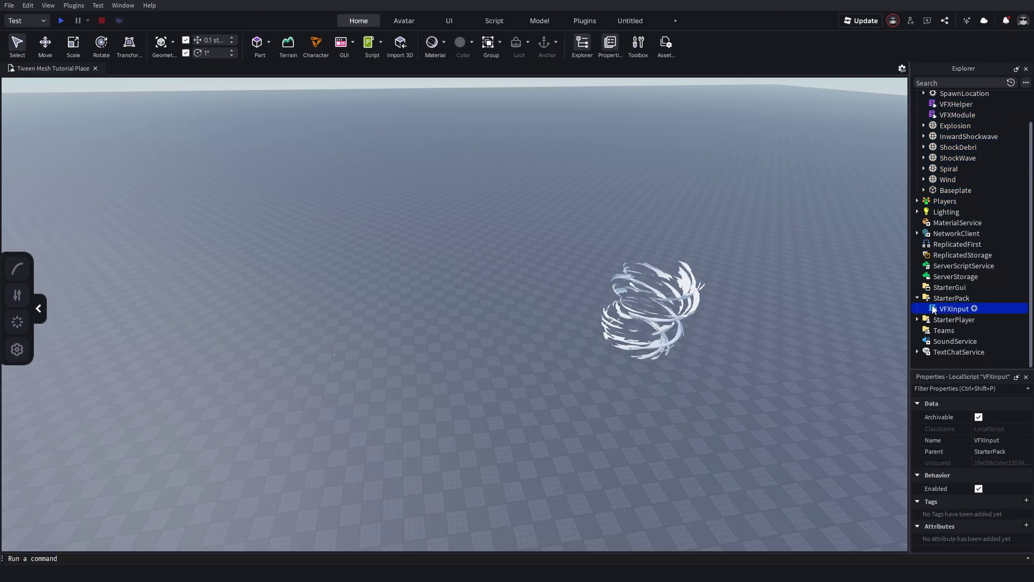
Create a folder named Modules inside ReplicatedStorage
scroll(985, 196, up, 1)
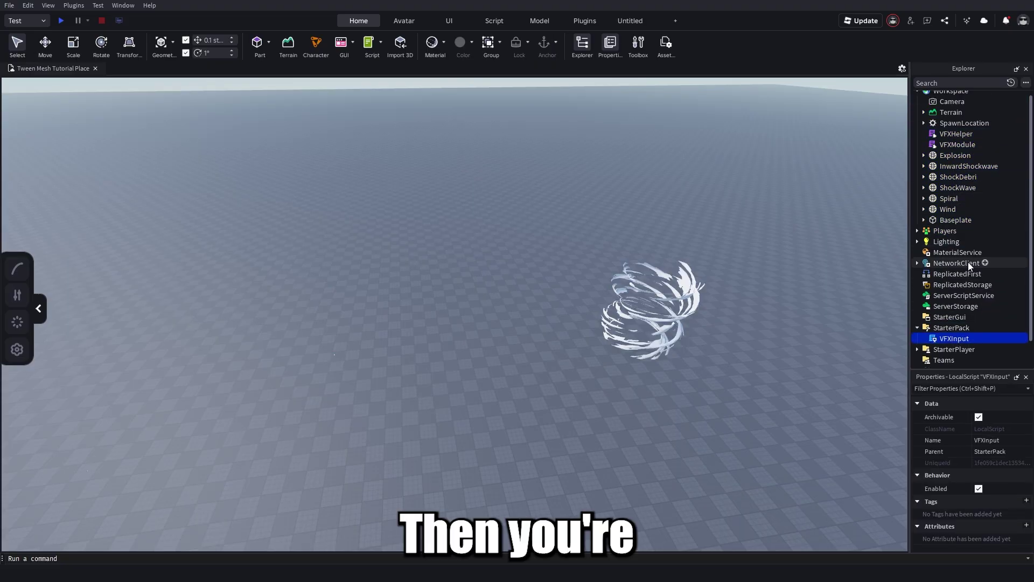
click(997, 283)
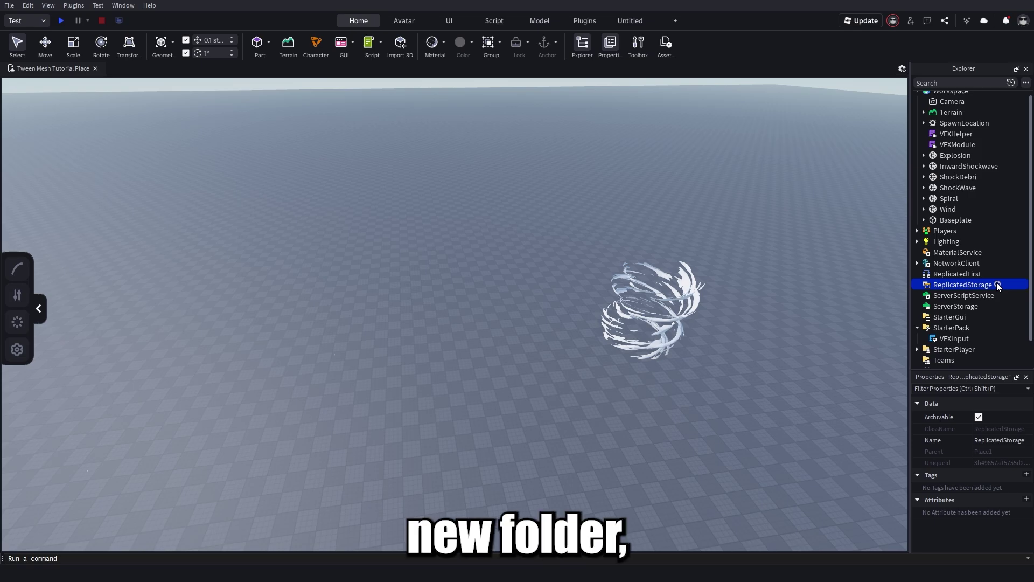
click(932, 292)
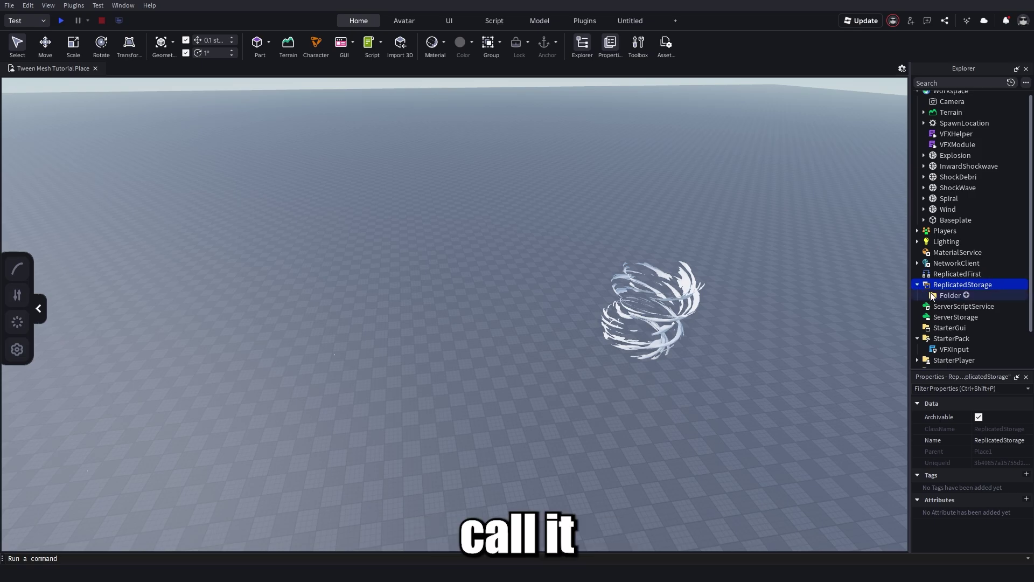
double_click(931, 293)
text(Modules)
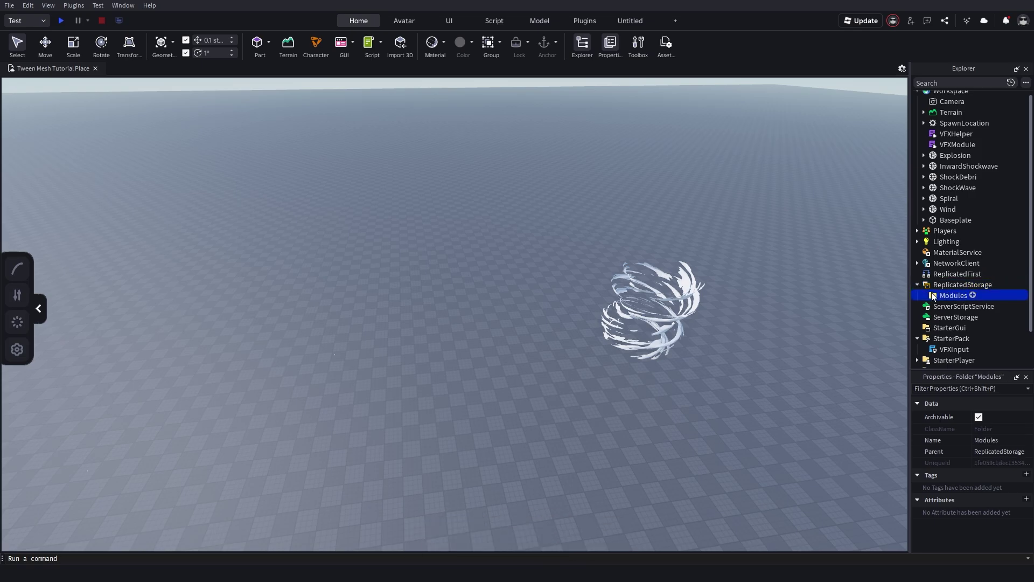
Move the VFXHelper and VFXModule scripts from Workspace into the Modules folder
click(953, 144)
shift+click(939, 134)
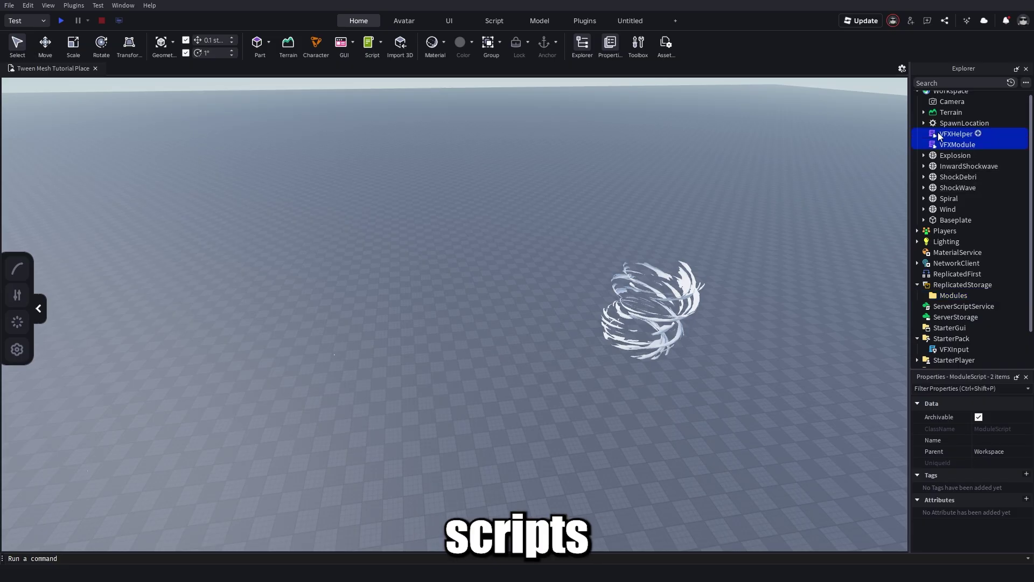
drag(988, 168, 946, 297)
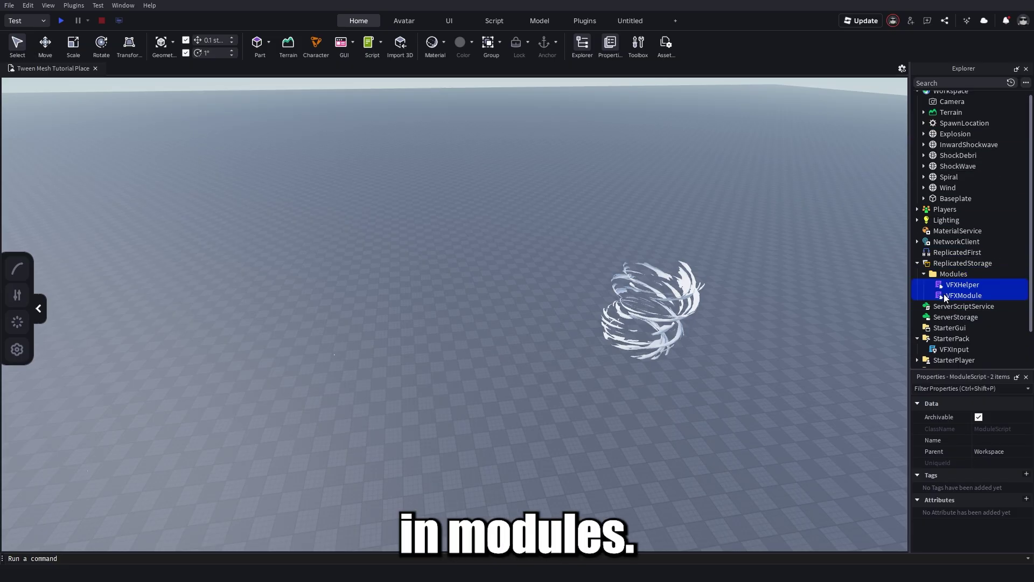
click(561, 383)
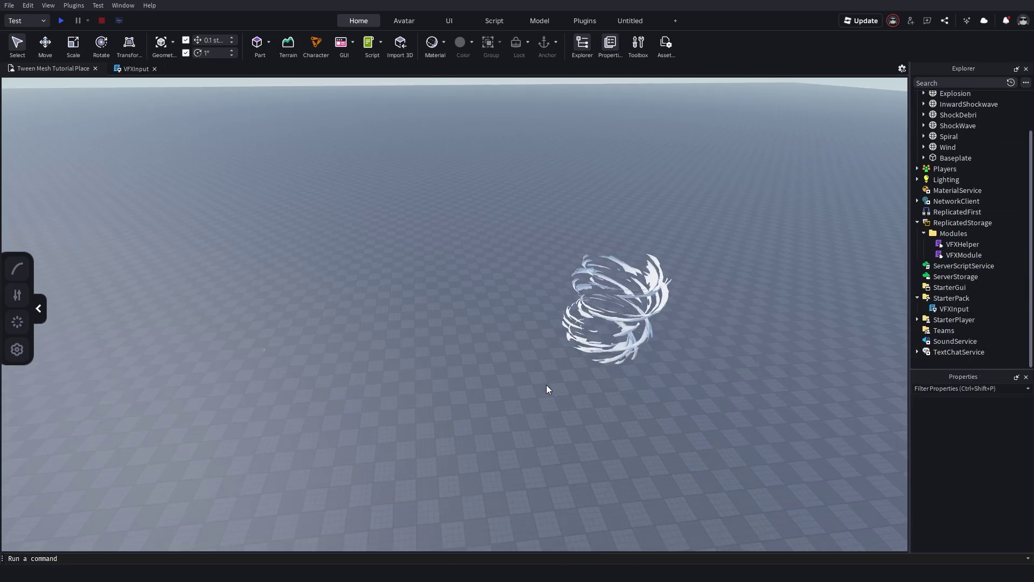
Open the VFXInput script and examine which key input calls the PlayVFX function
double_click(951, 309)
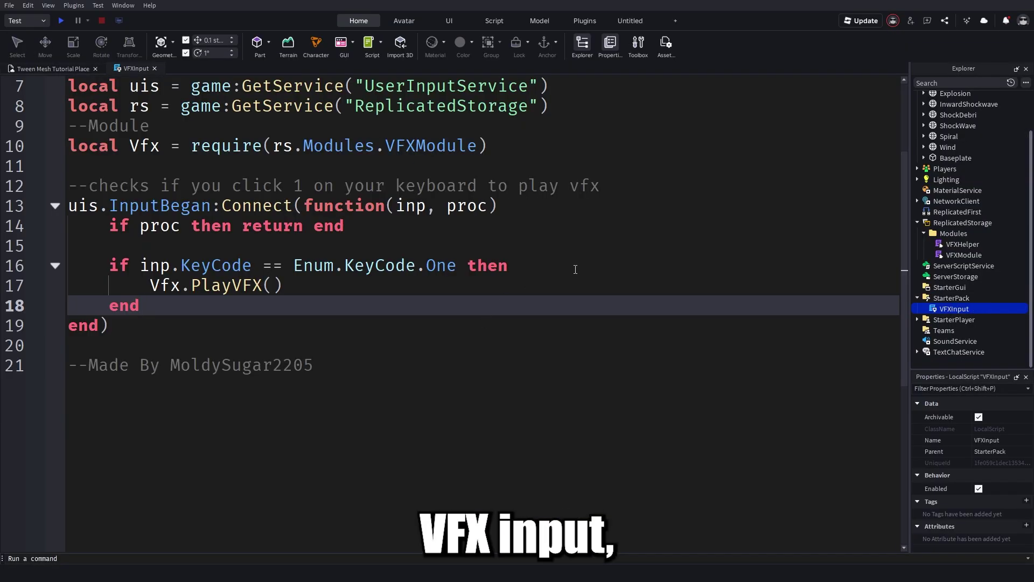
scroll(566, 261, up, 1)
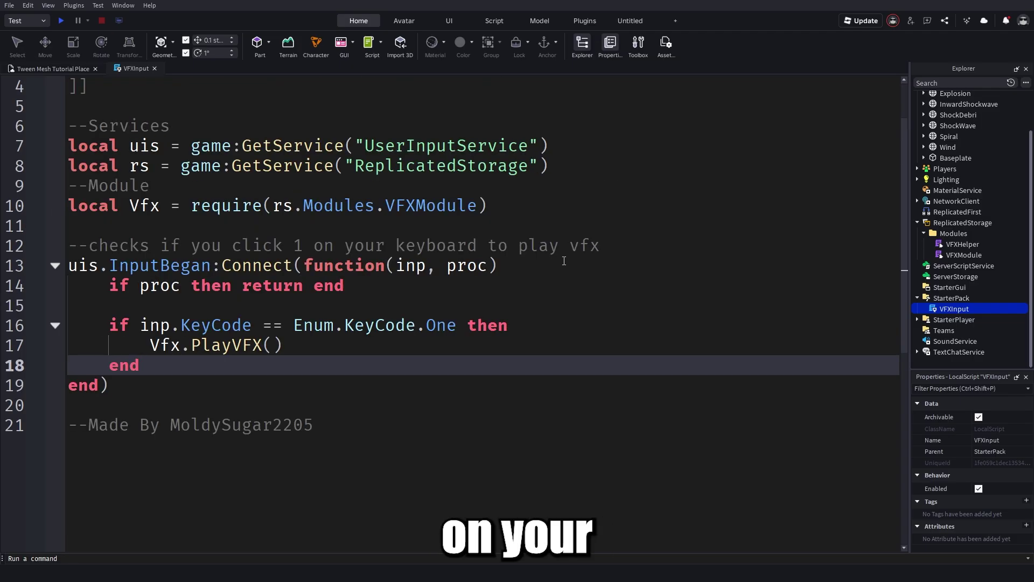
scroll(566, 260, down, 2)
scroll(649, 315, up, 1)
scroll(649, 315, up, 1)
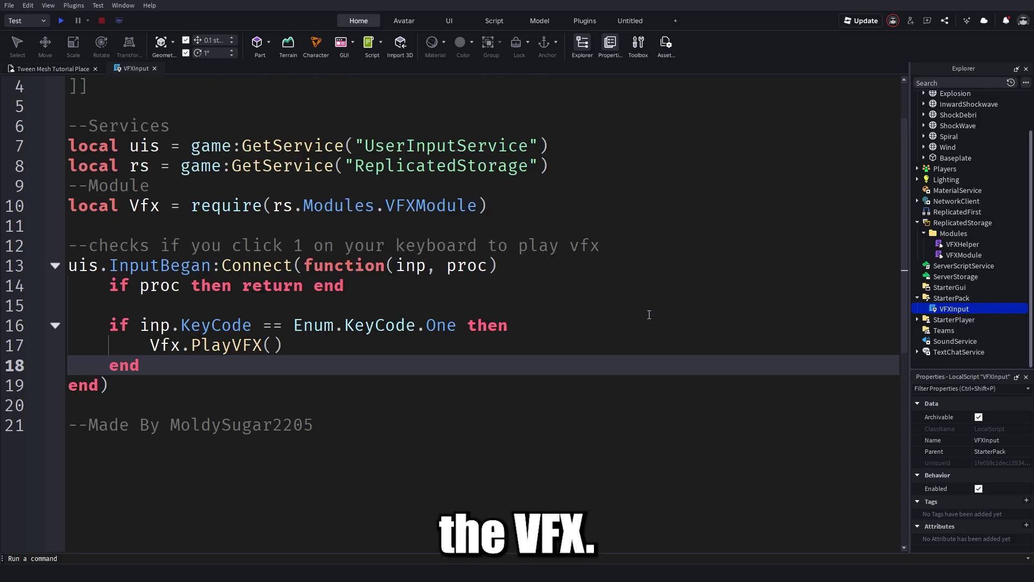
Open the VFXModule script and compare its PlayVFX function with the call in VFXInput
double_click(951, 255)
scroll(441, 226, down, 1)
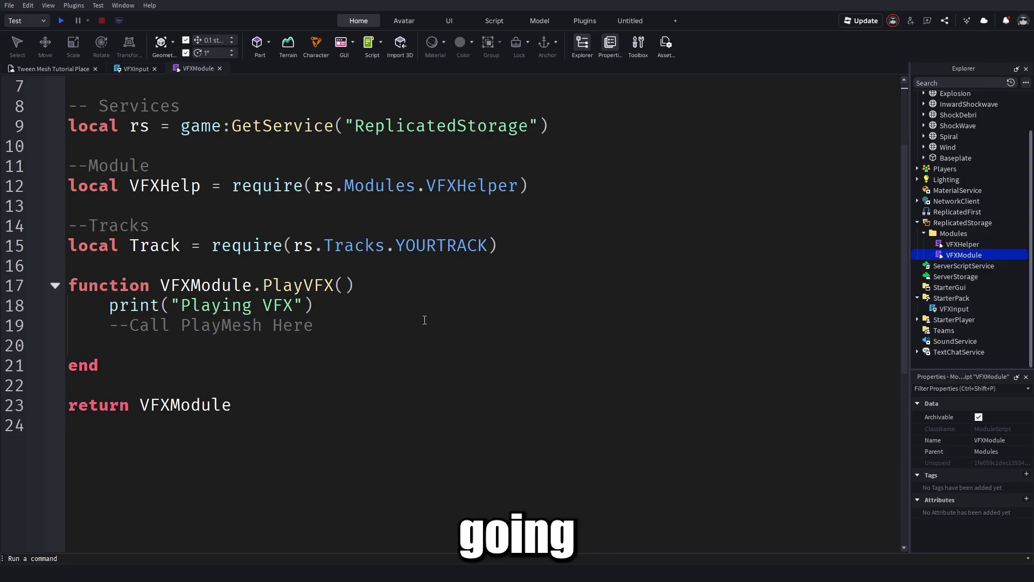
click(128, 71)
click(202, 73)
click(131, 70)
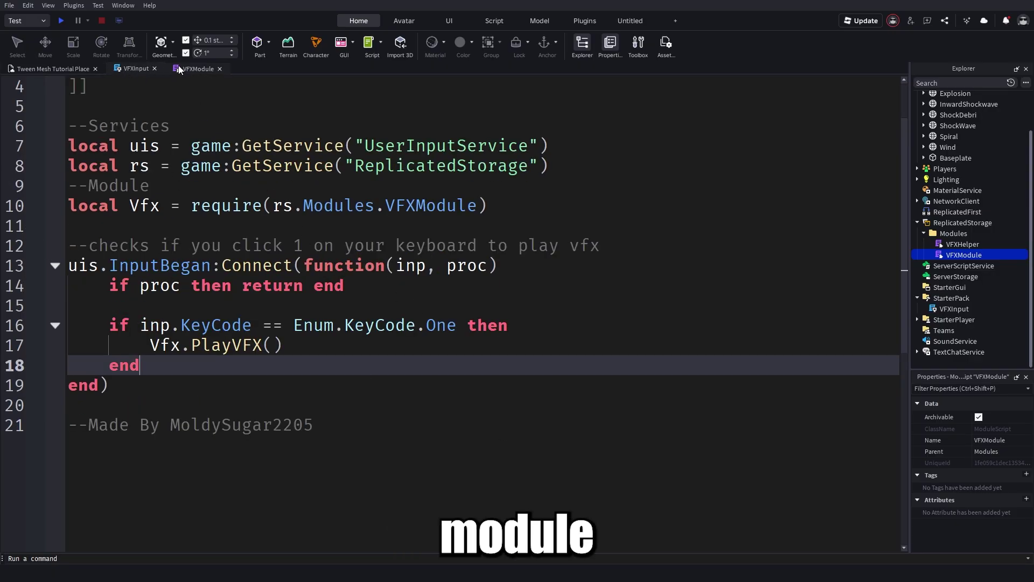
click(179, 71)
scroll(323, 269, up, 3)
scroll(186, 216, down, 2)
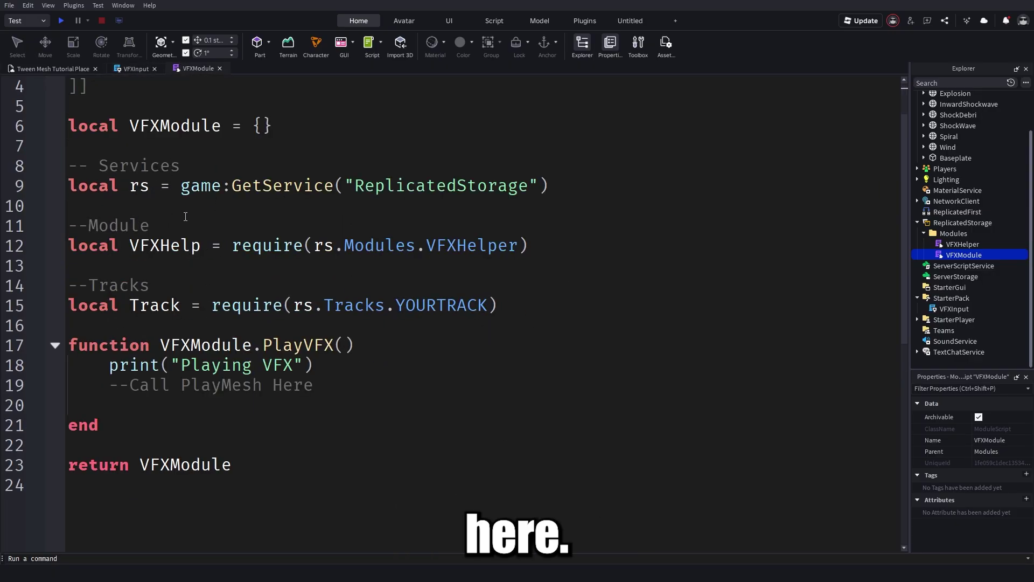
scroll(185, 216, down, 1)
scroll(243, 144, down, 1)
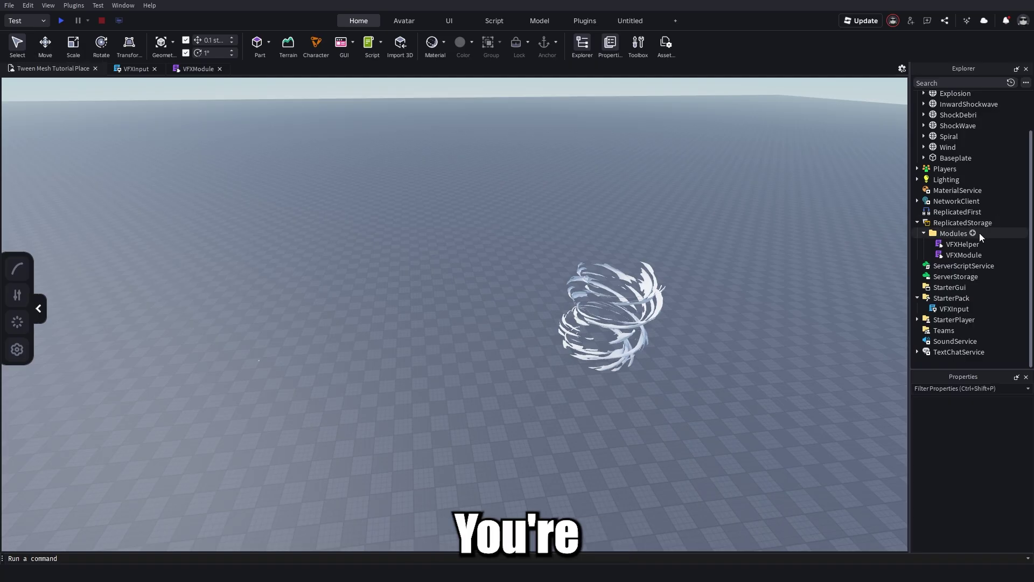
Create another folder in ReplicatedStorage and name it Meshes
click(996, 223)
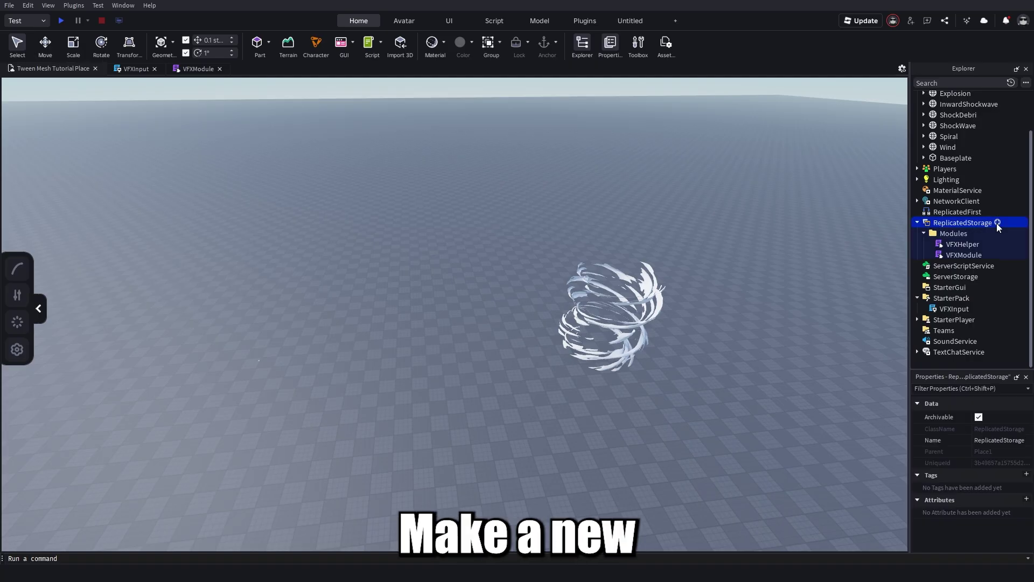
click(996, 223)
text(Meshes)
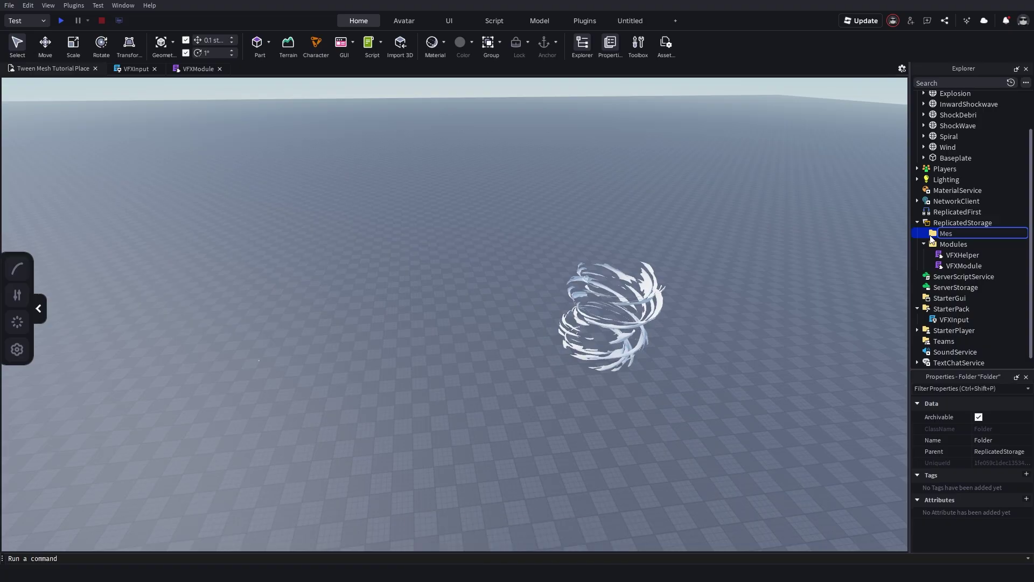
Move the animated Explosion, ShockWave and Spiral meshes from Workspace into the Meshes folder
scroll(980, 193, up, 2)
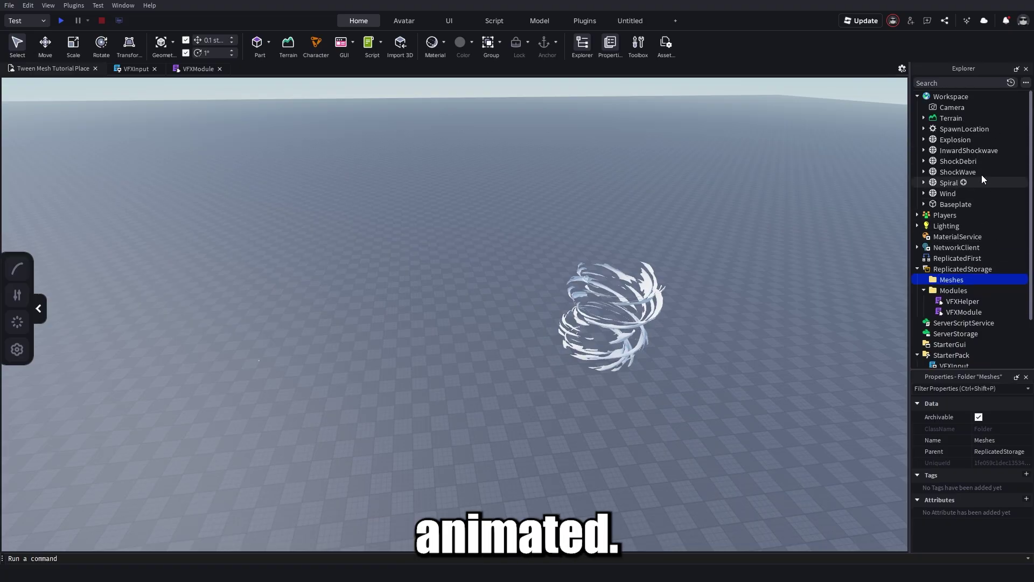
click(945, 140)
ctrl+click(939, 172)
ctrl+click(945, 182)
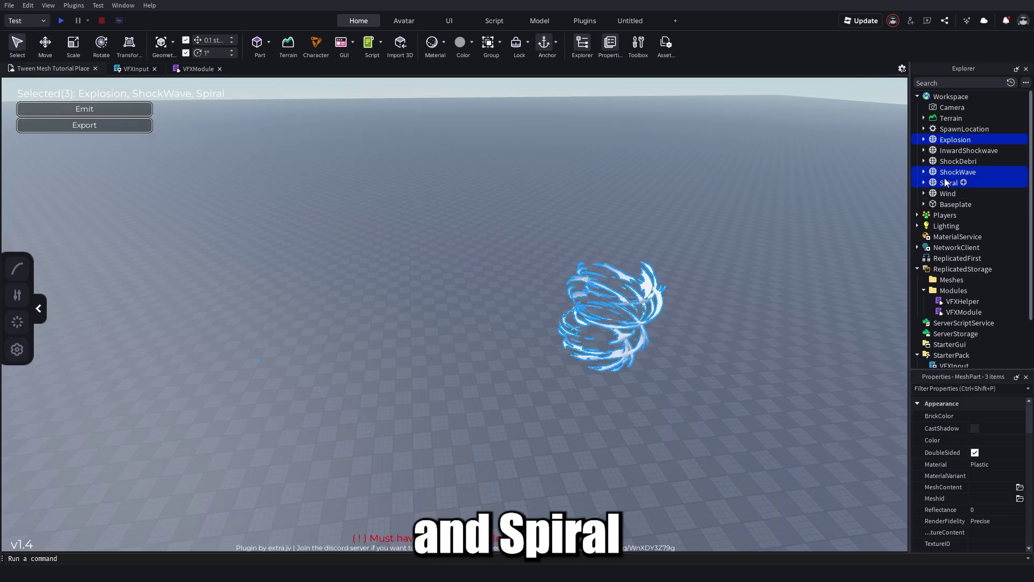
drag(981, 244, 950, 283)
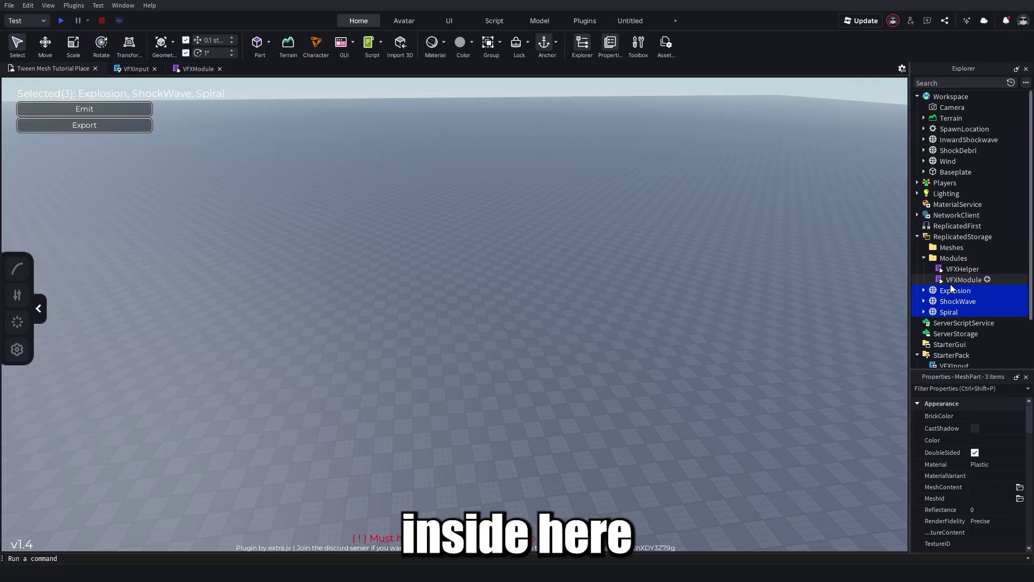
drag(958, 247, 958, 246)
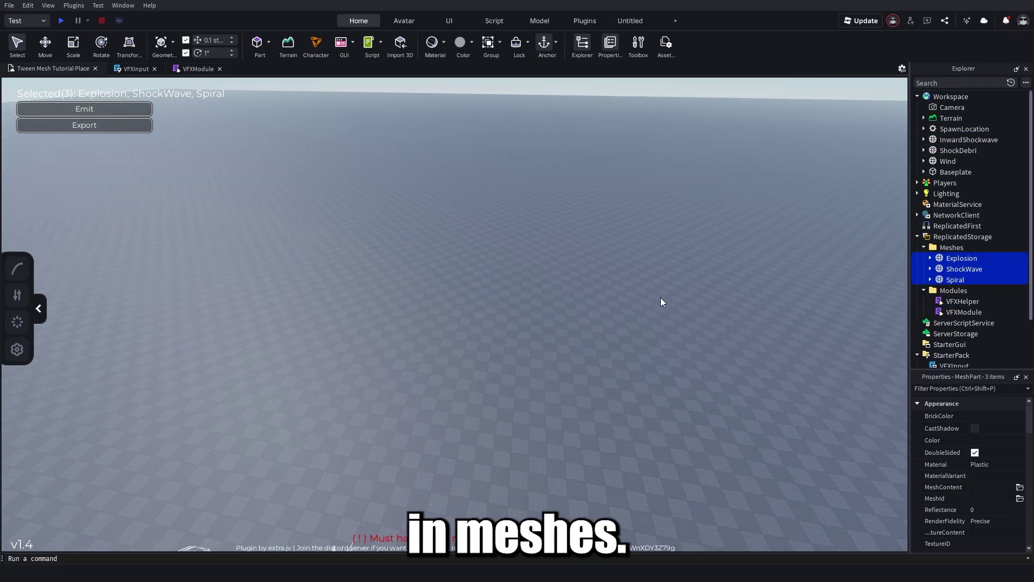
Emit the Explosion, ShockWave and Spiral together to preview them from the Meshes folder
click(101, 110)
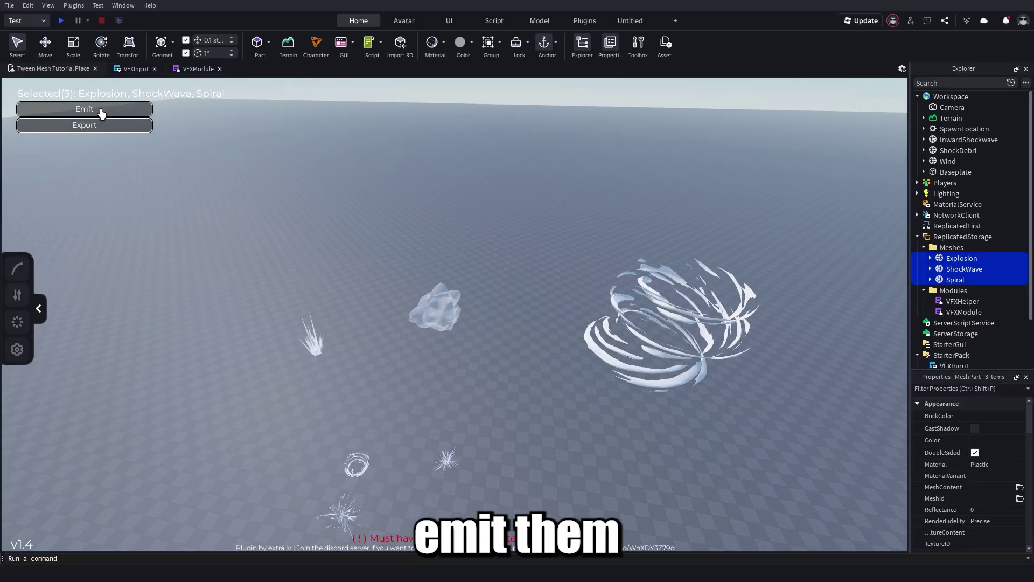
click(101, 111)
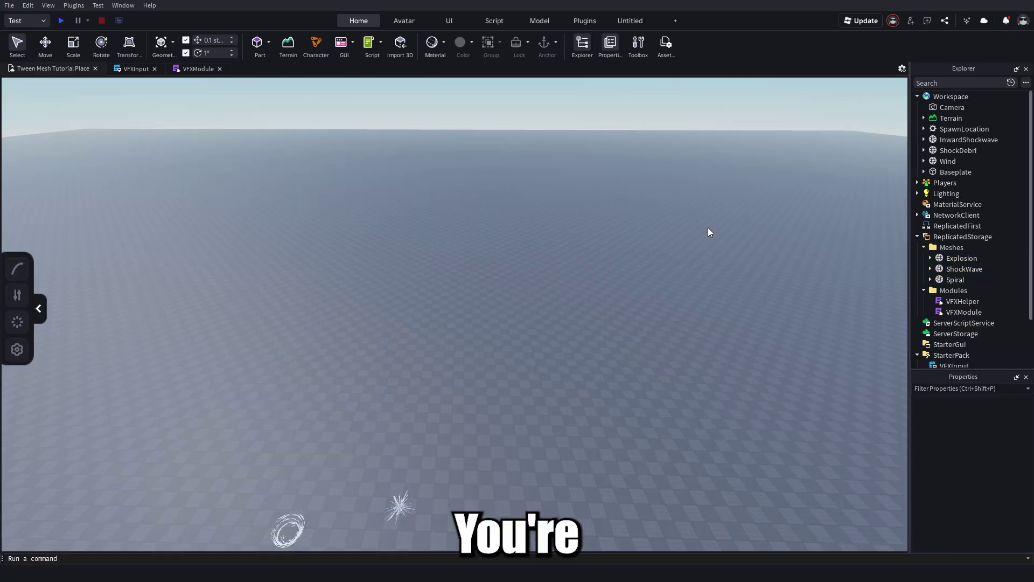
Insert a new part into the Workspace and rename it VFXSpawn
mouse_move(168, 127)
right_down()
mouse_move(166, 140)
mouse_move(175, 135)
right_up()
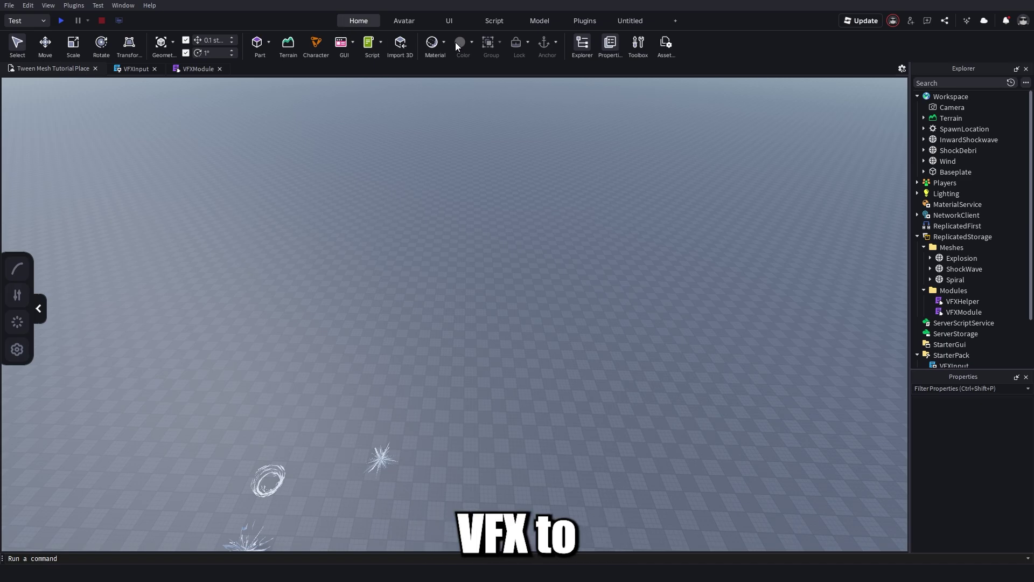
click(257, 43)
scroll(480, 302, up, 2)
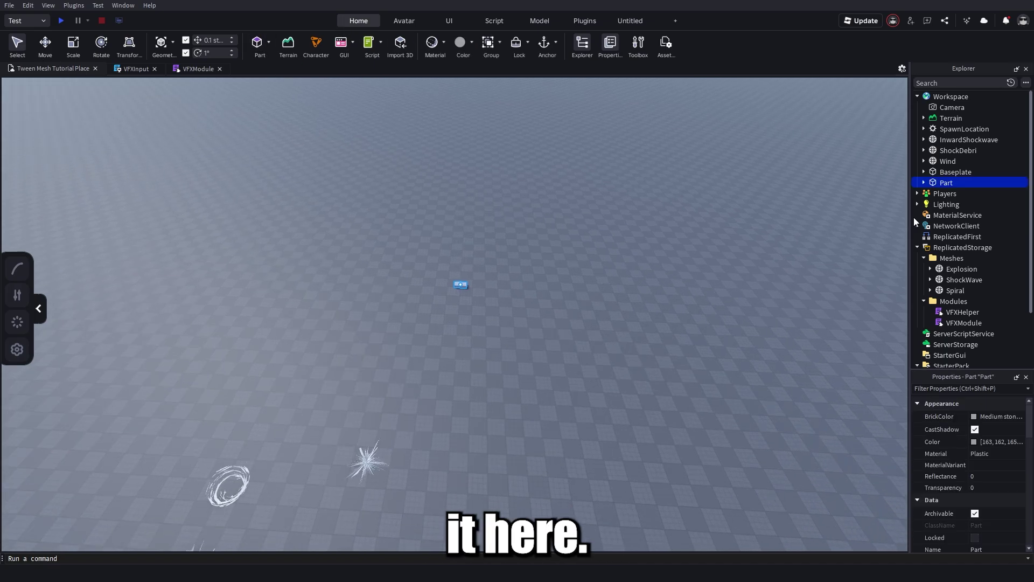
double_click(936, 183)
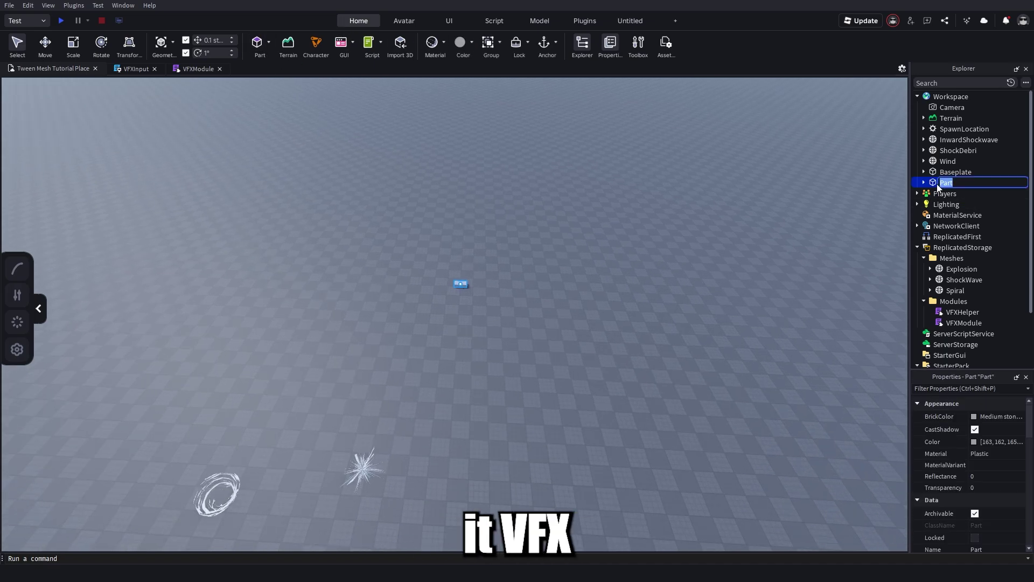
text(VFXSpawn)
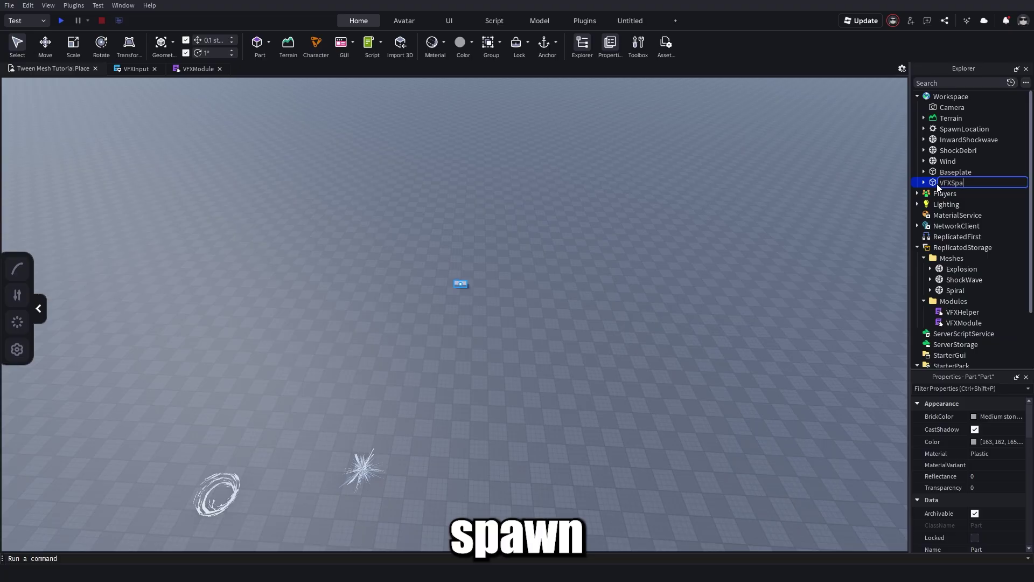
key(Return)
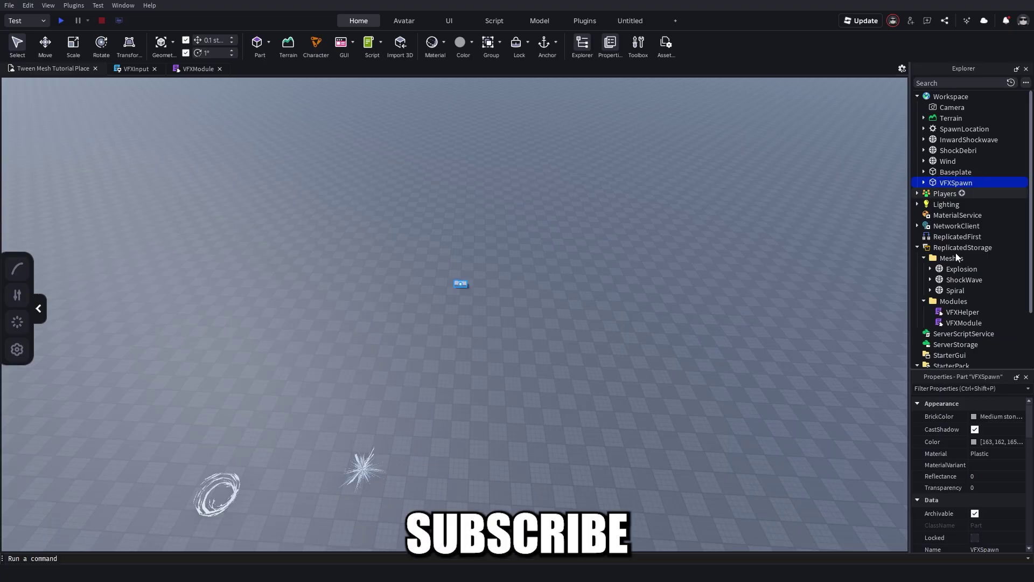
Set the VFXSpawn part's transparency to 1, disable CanCollide and CanTouch, and keep it anchored
click(1013, 489)
text(1)
key(Return)
scroll(984, 452, down, 7)
scroll(983, 452, down, 3)
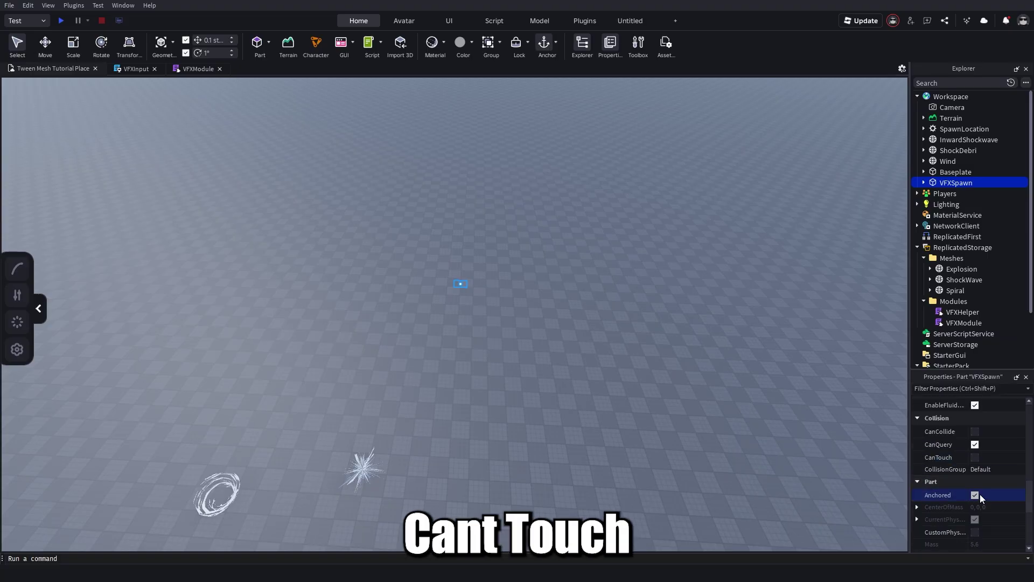
scroll(983, 496, up, 8)
click(560, 334)
Move the VFXSpawn part across the baseplate to a spot near the SpawnLocation
key(w)
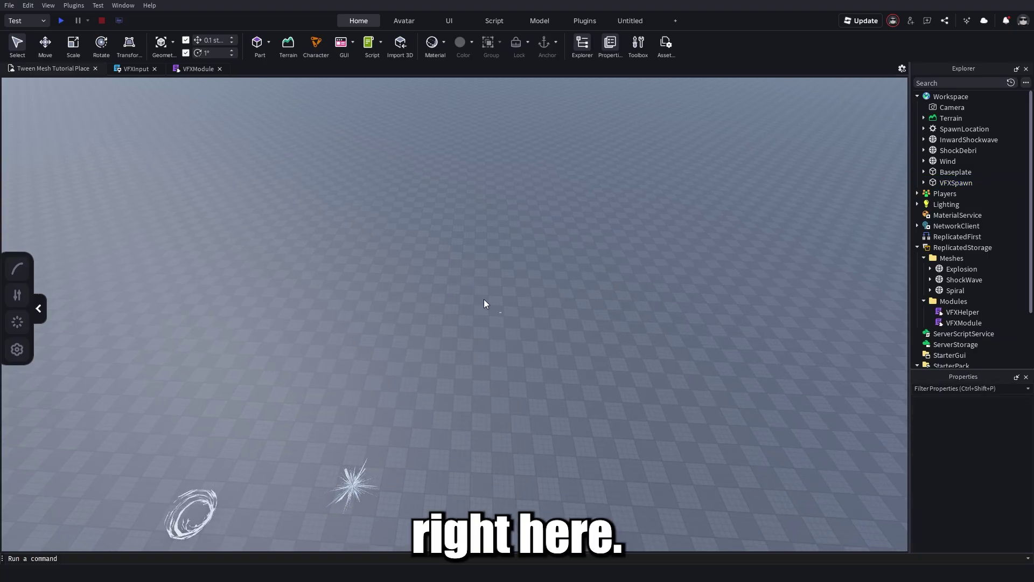
click(462, 283)
key(ctrl+2)
drag(460, 281, 479, 383)
right_drag(480, 384, 537, 433)
key(w)
key(d)
Delete the unused InwardShockwave, ShockDebri and Wind meshes from the Workspace
click(946, 162)
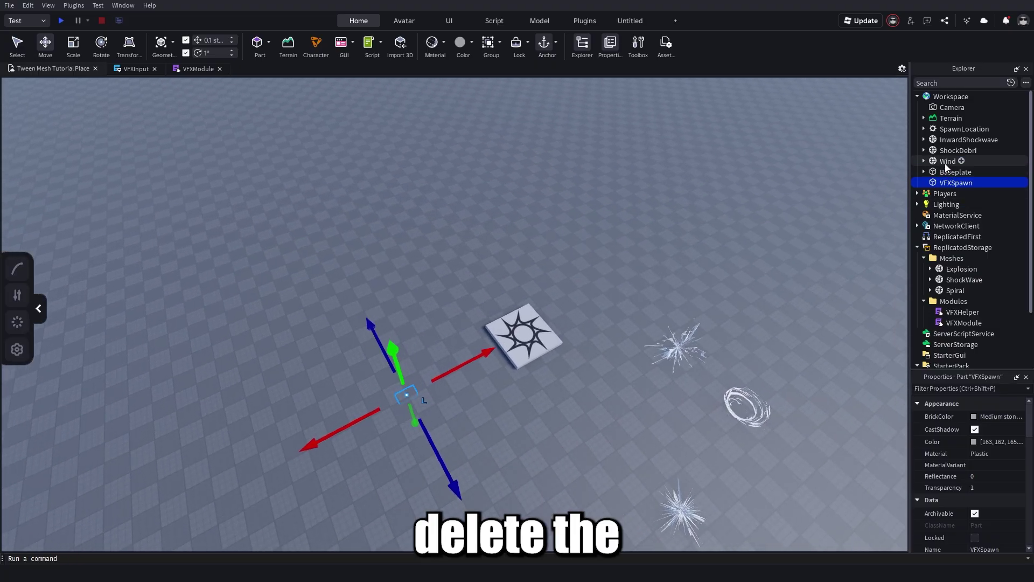
shift+click(947, 143)
key(Delete)
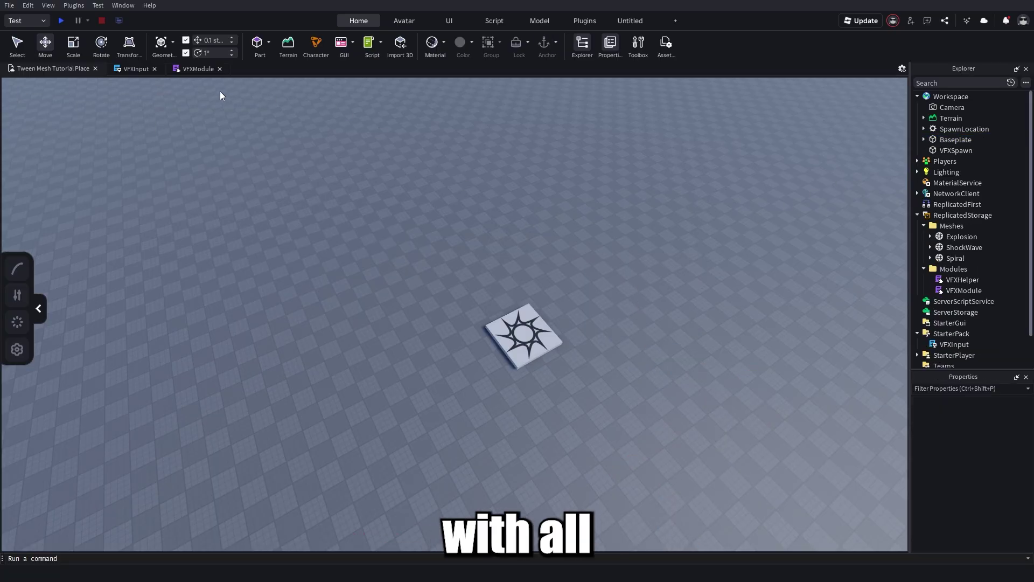
Review the VFXModule script's YOURTRACK require line and the PlayMesh comment in its PlayVFX function
click(183, 69)
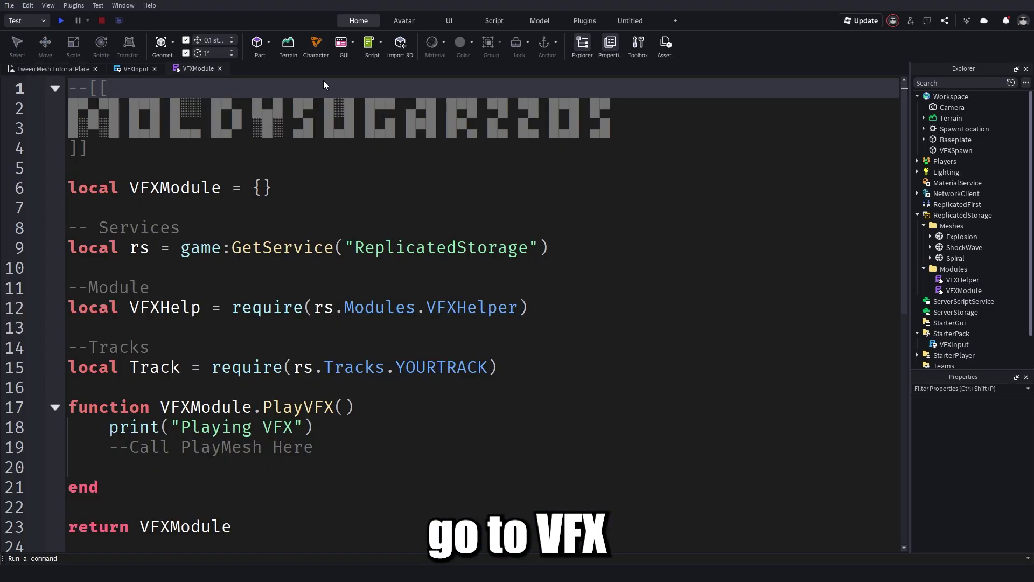
scroll(452, 302, down, 2)
double_click(472, 252)
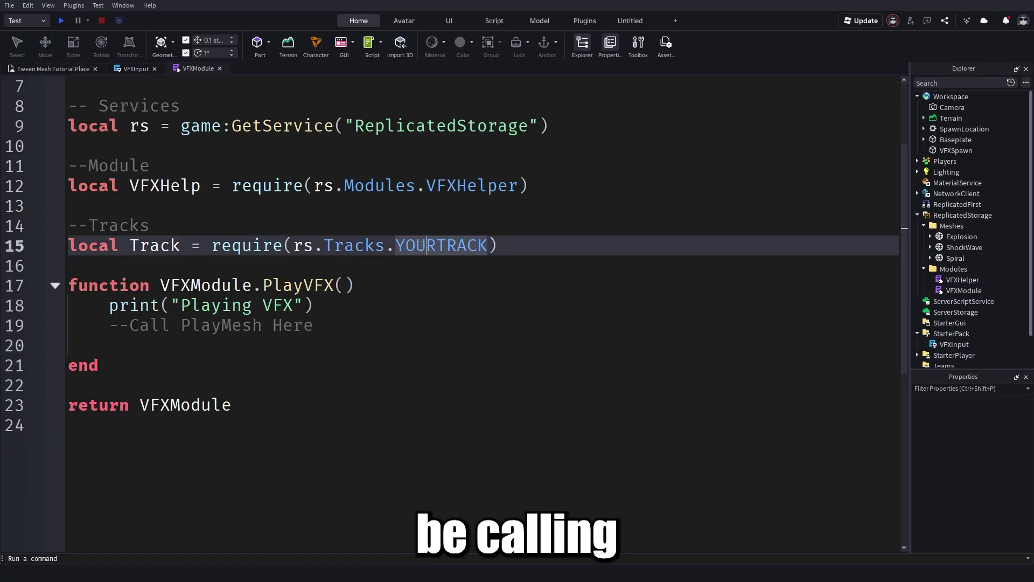
click(329, 323)
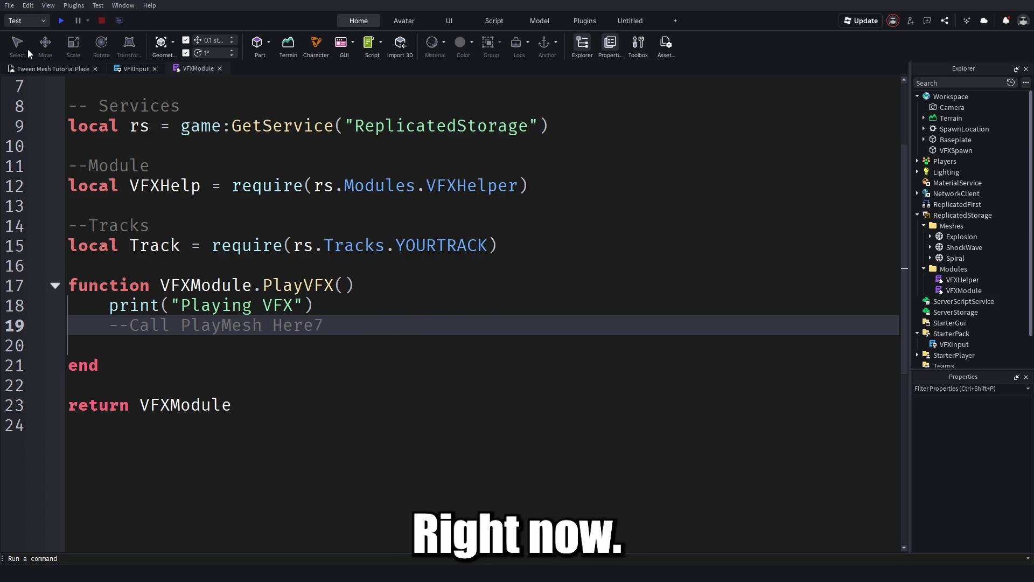
Preview the Explosion mesh's effect from the Meshes folder by emitting it, and export its animation code
click(53, 68)
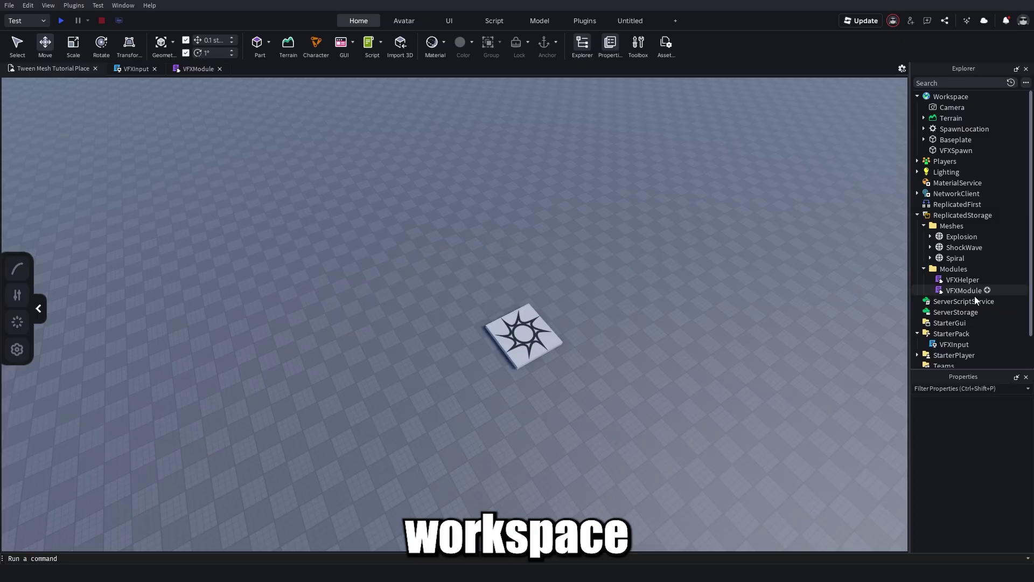
click(958, 238)
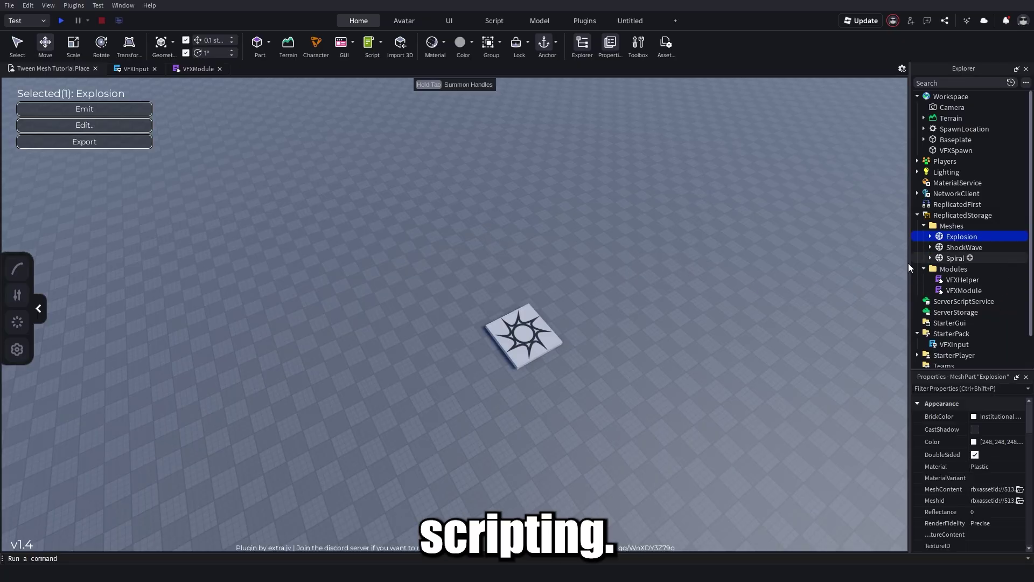
right_drag(650, 305, 660, 302)
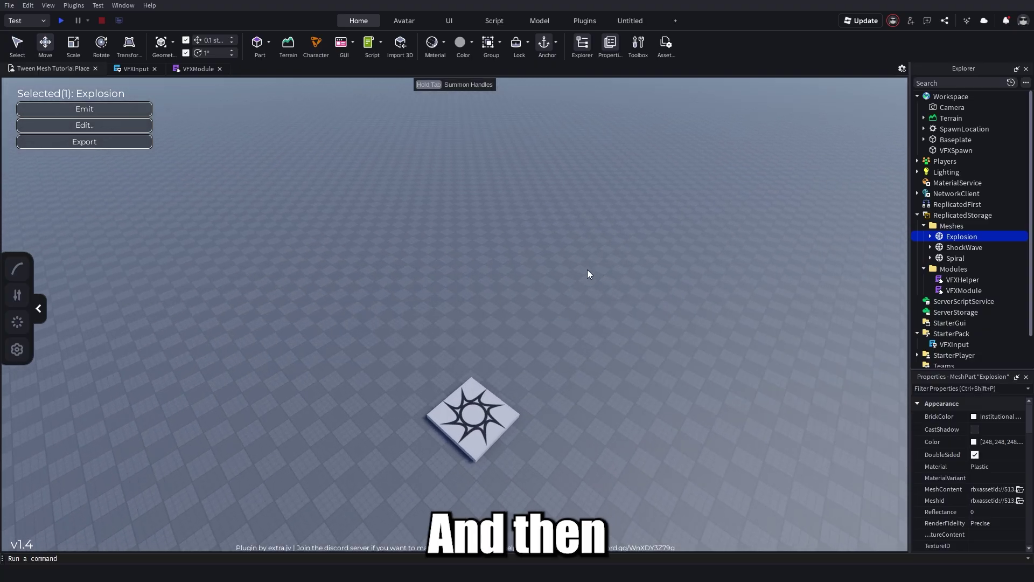
scroll(538, 272, up, 3)
key(f)
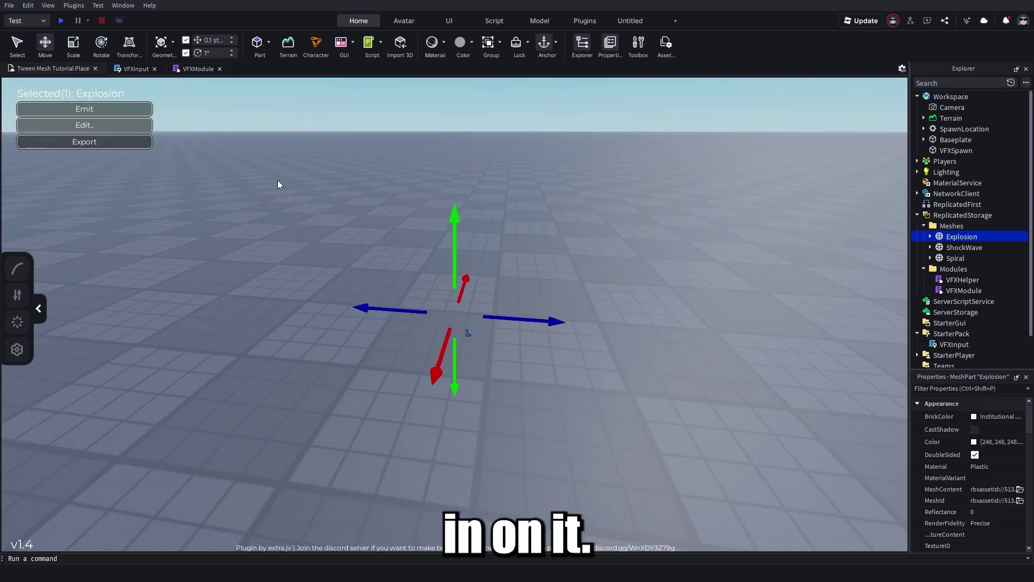
click(136, 109)
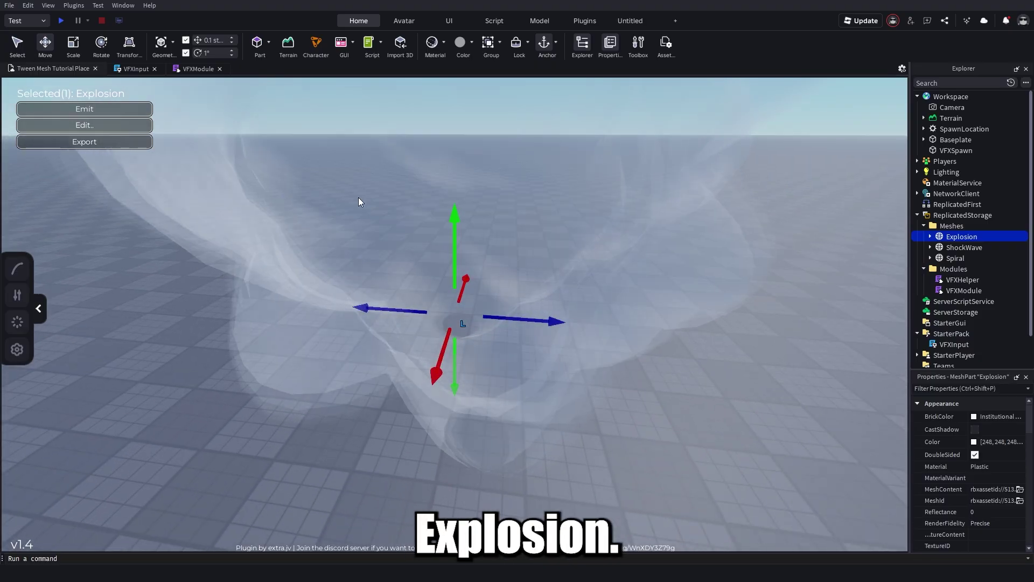
click(92, 143)
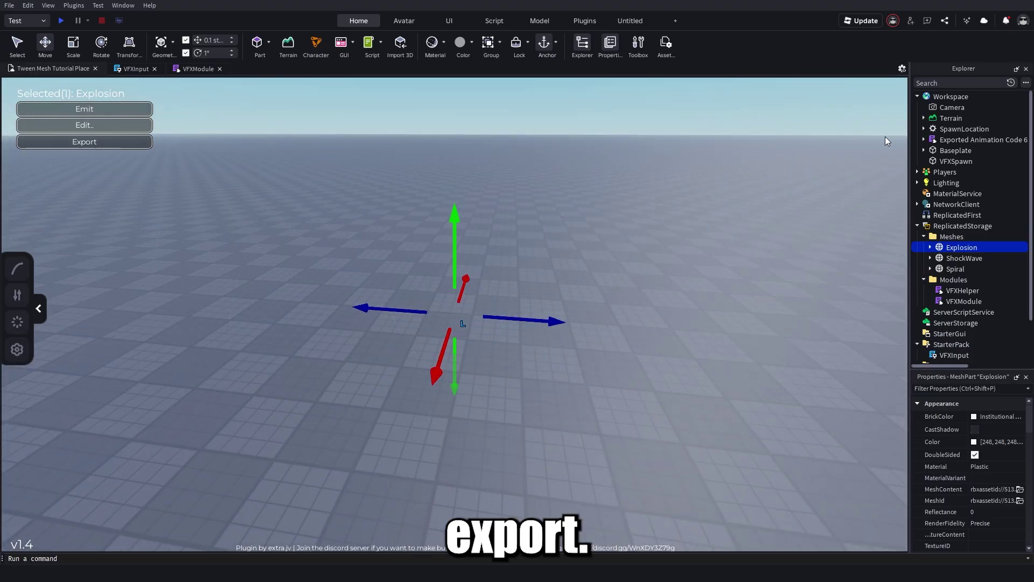
Rename the Explosion1Meshes module inside the exported animation code to ExplosionTrack
click(923, 139)
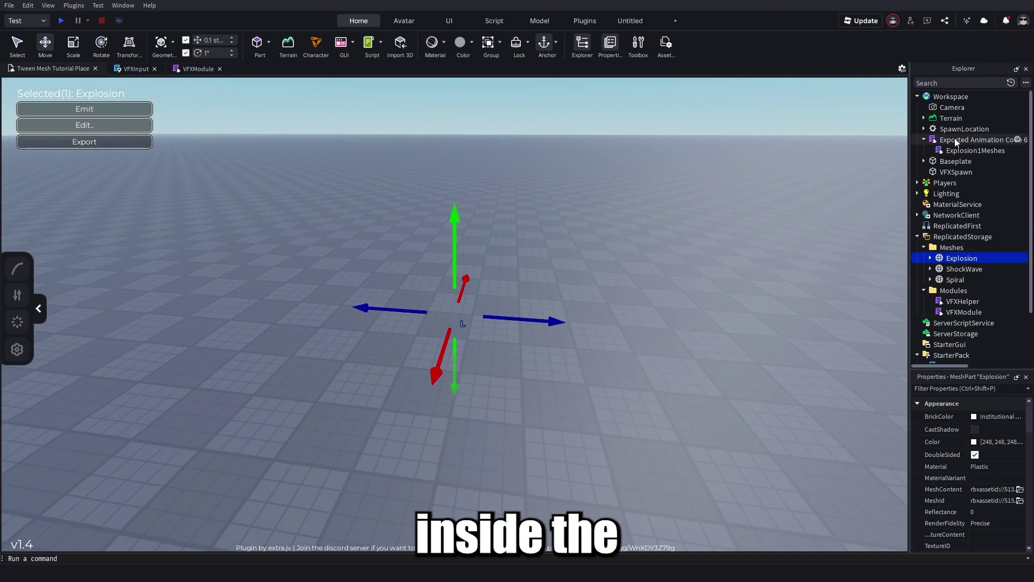
click(951, 139)
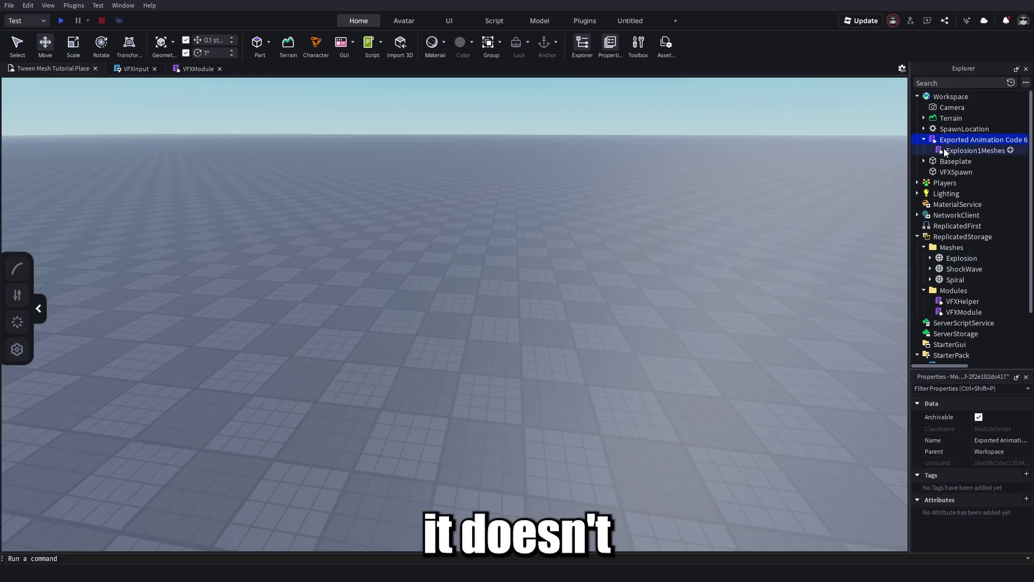
click(944, 151)
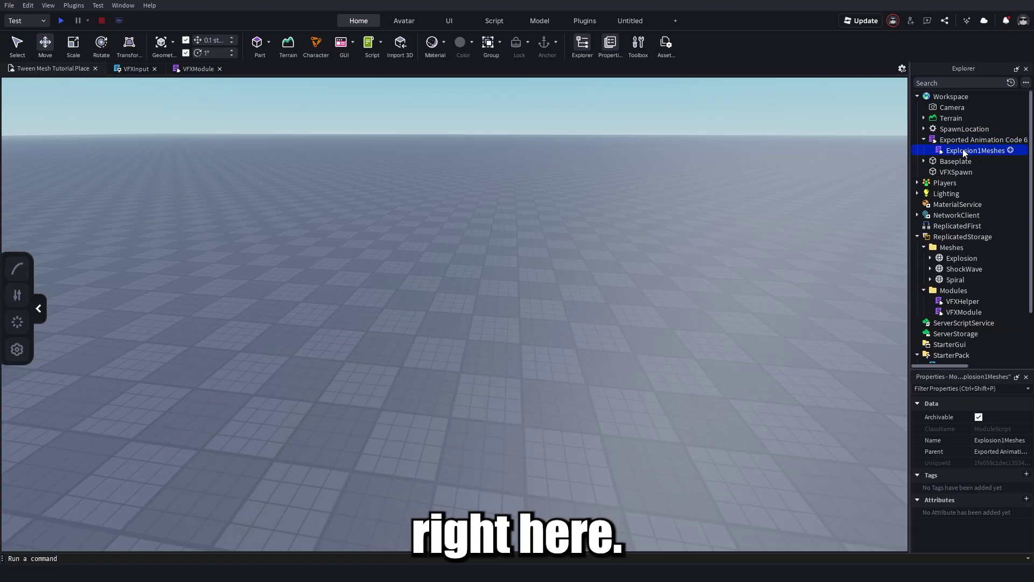
text(Explo)
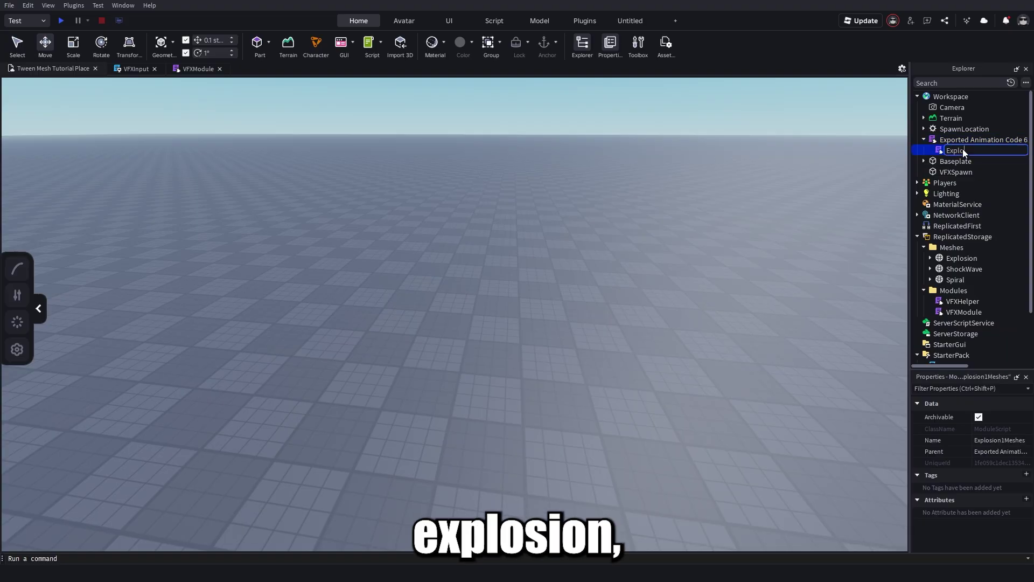
text(sionTrack)
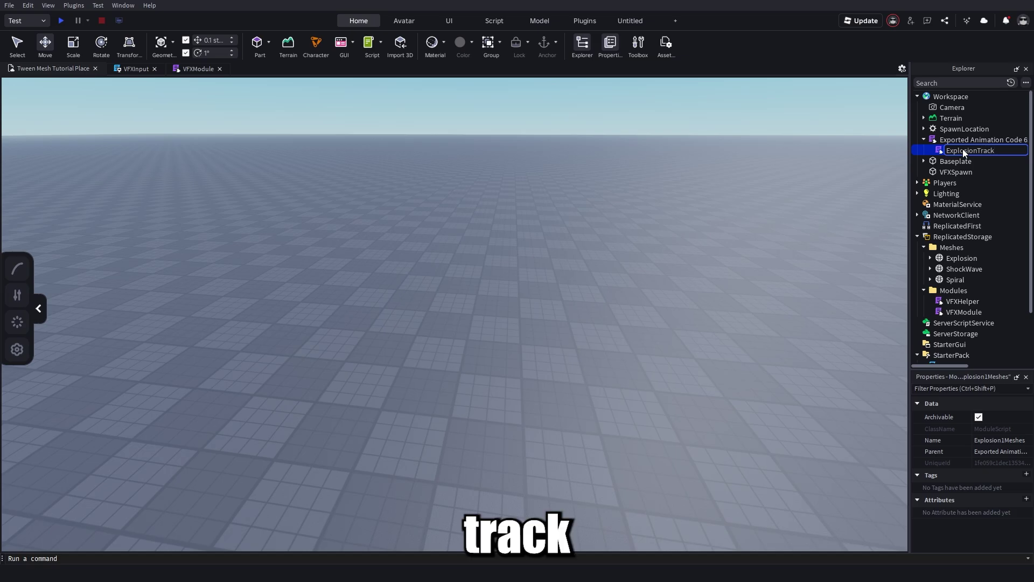
key(Return)
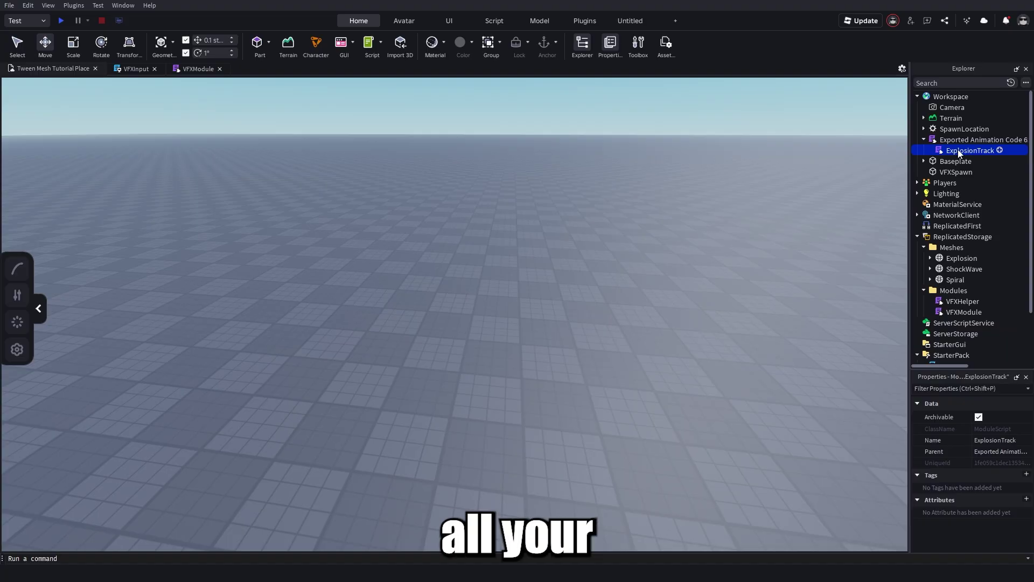
Add a folder named Tracks to ReplicatedStorage and move the ExplosionTrack module into it
mouse_move(978, 238)
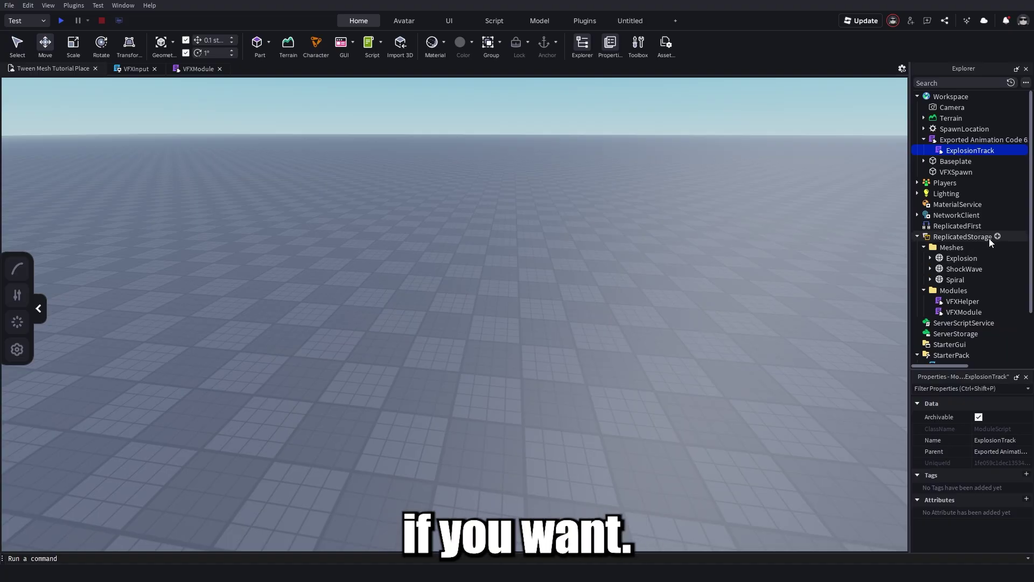
click(998, 238)
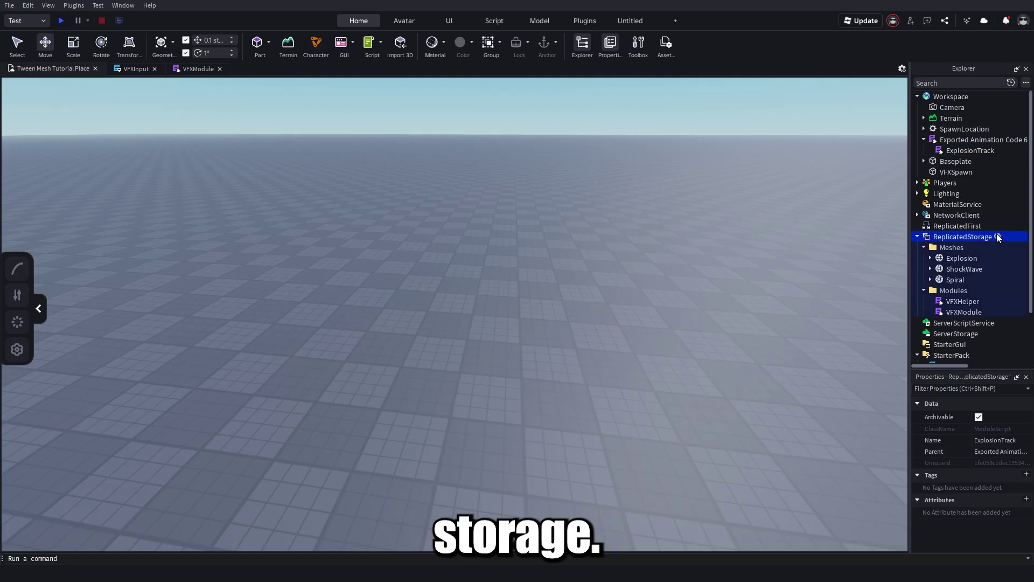
key(Return)
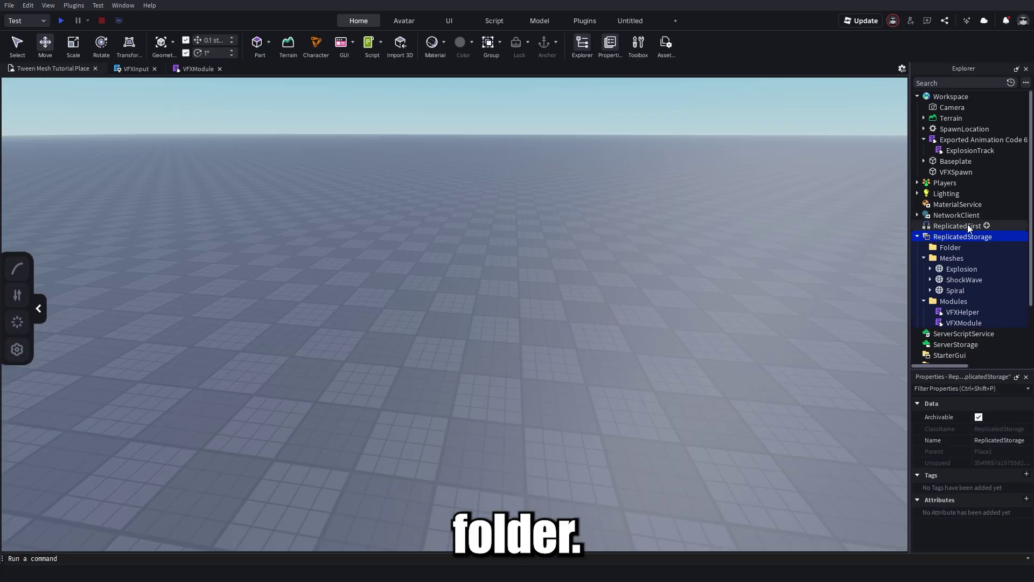
double_click(948, 250)
text(Tracks)
key(Return)
drag(950, 151, 956, 247)
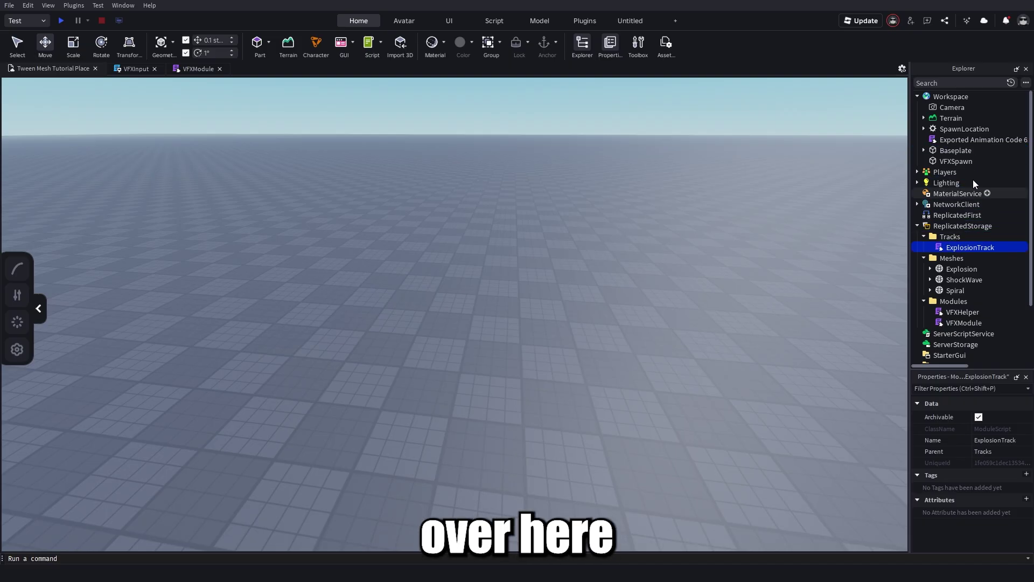
Select the emptied Exported Animation Code module in the Workspace
click(951, 139)
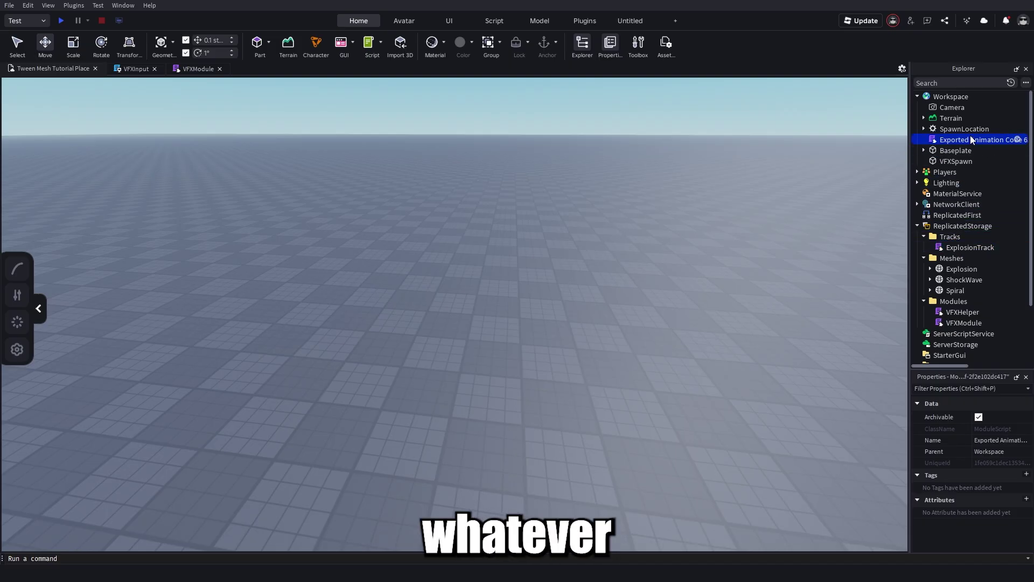